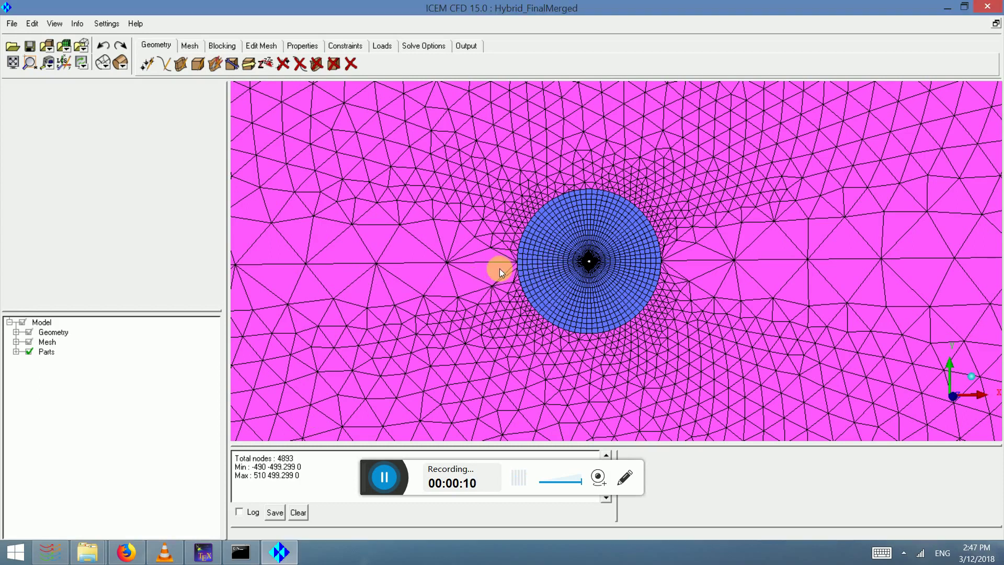
- Launch Paint with mspaint and enlarge the blank canvas to 1569 × 749 px
scroll(495, 274, up, 3)
scroll(483, 263, down, 5)
scroll(484, 264, up, 4)
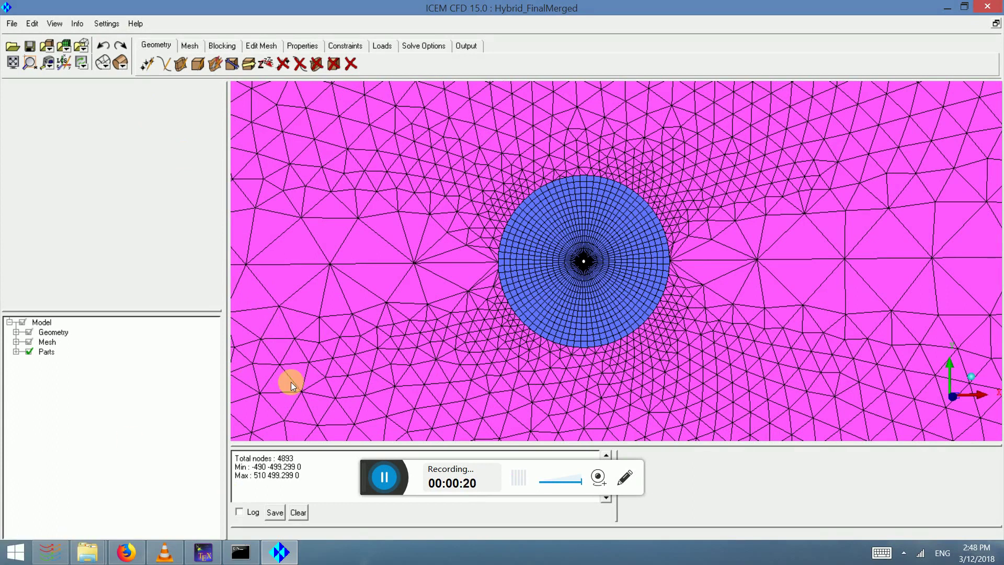
key(super+r)
text(mspain)
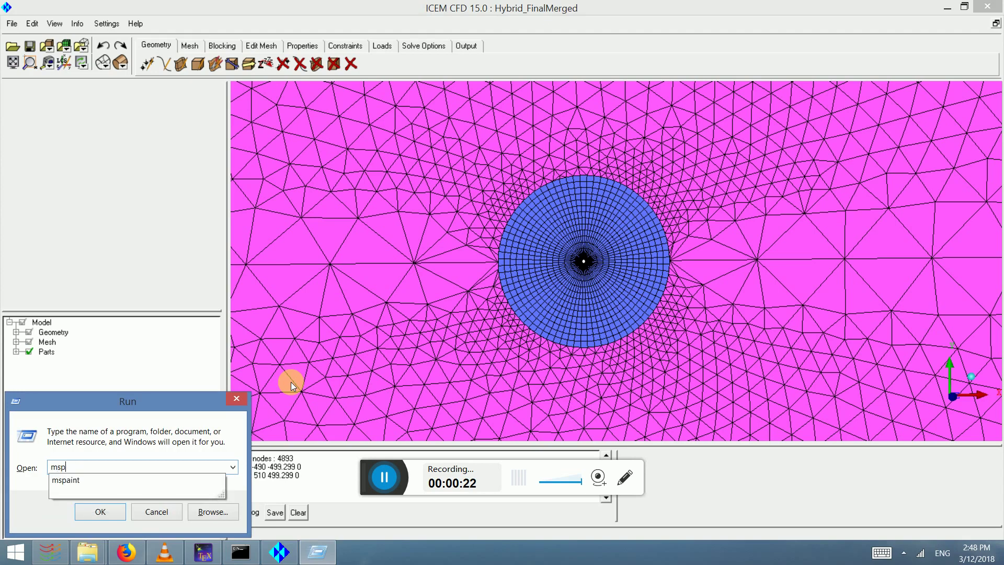
text(t)
key(Return)
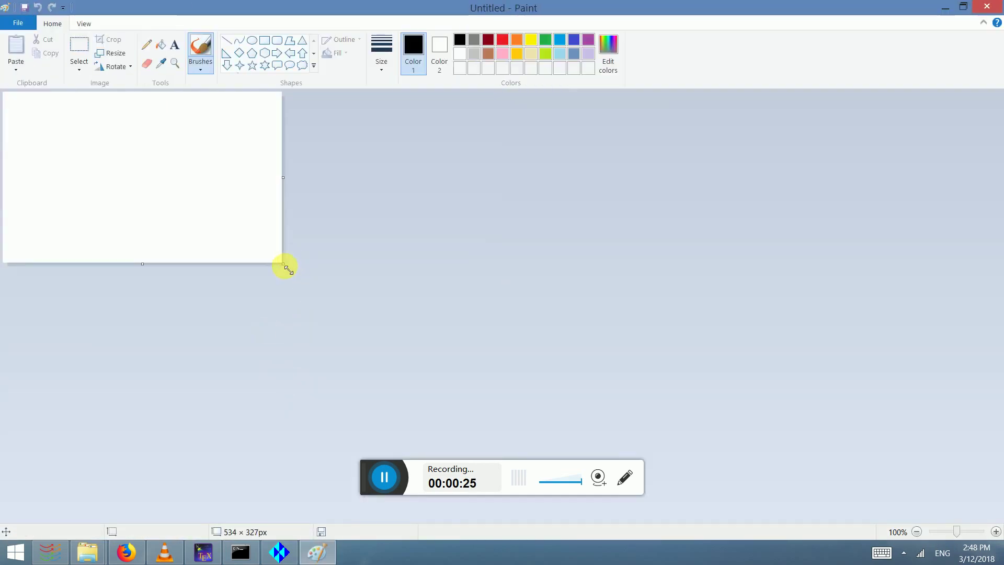
drag(287, 267, 825, 485)
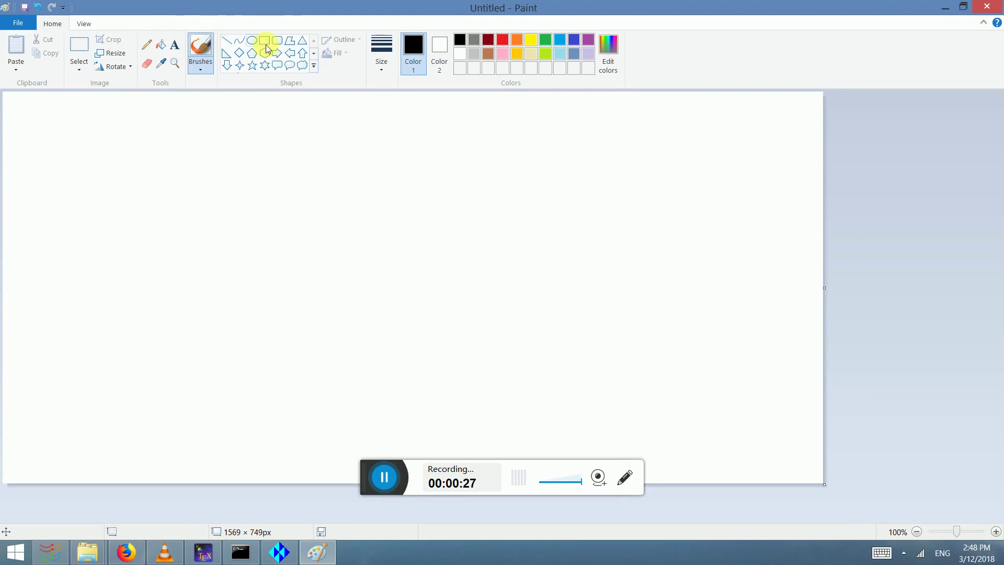
- Write the heading 'MULTIPLE CELL ZONE HYBRID MESH' in a large text box
click(175, 45)
drag(27, 113, 769, 432)
text(MULTIPLE CELL ZONE HY)
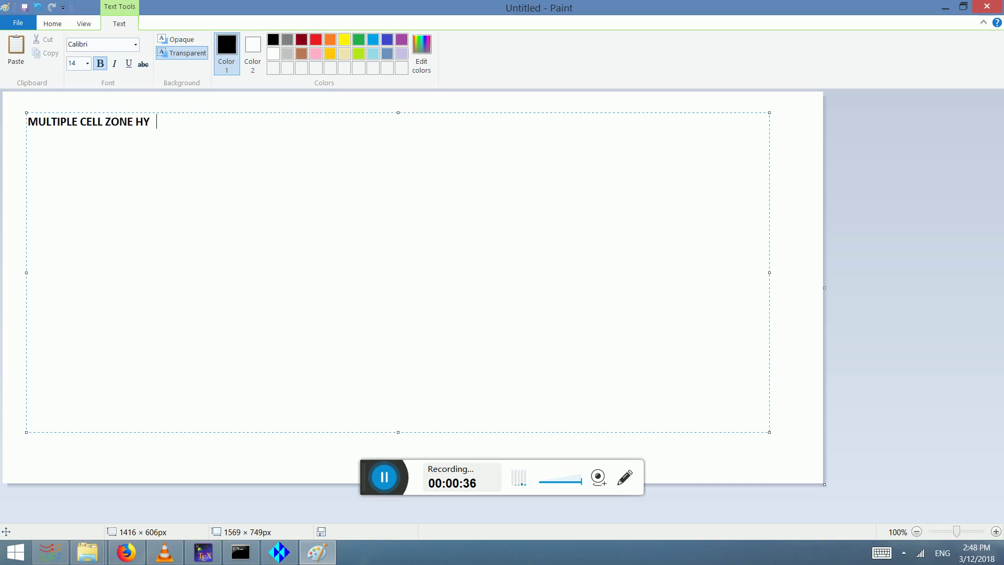
text(BRID MESH)
key(Return)
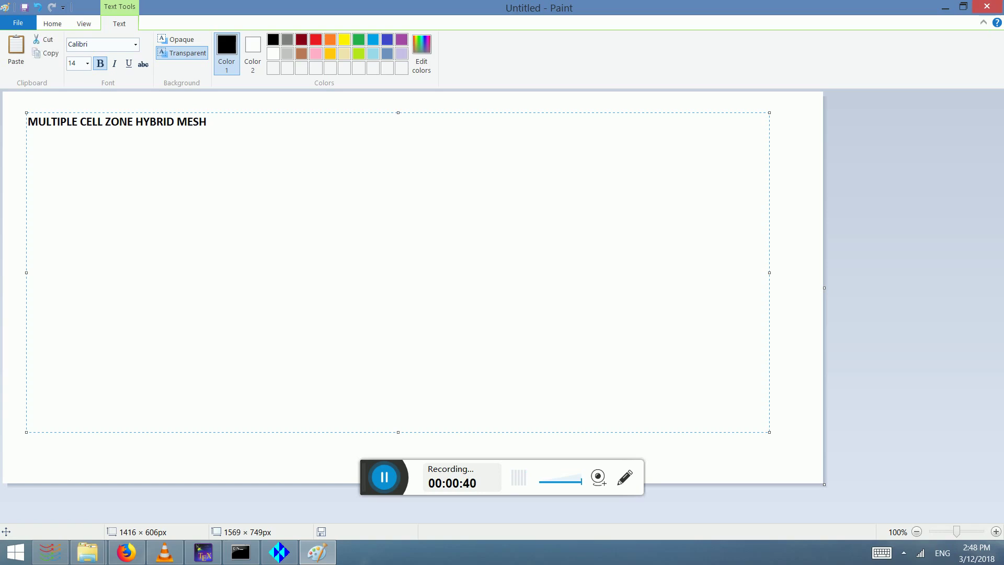
key(alt)
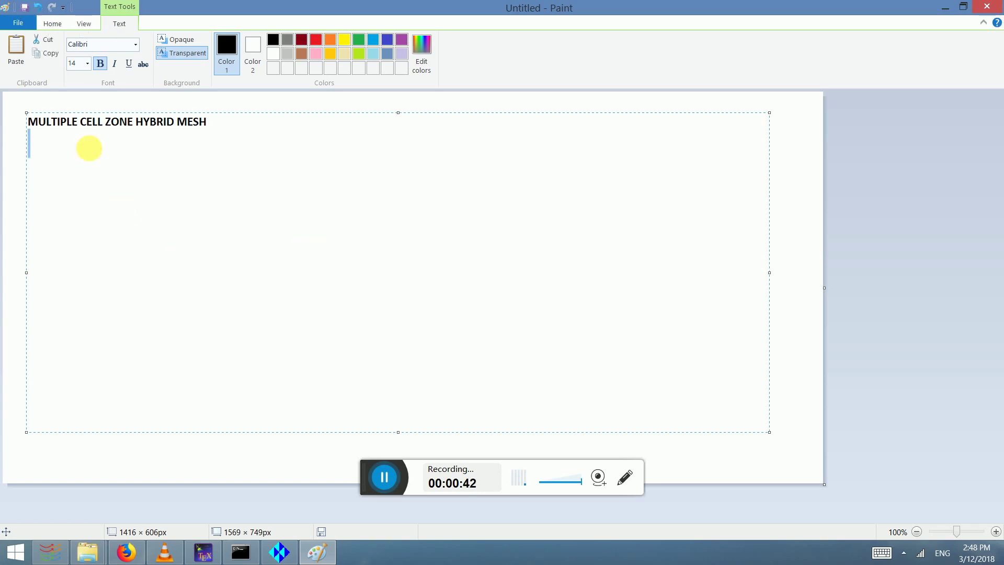
- Note that a multi-zone Fluent .msh mesh becomes an OpenFOAM mesh, useful for dynamic or moving meshing
click(79, 147)
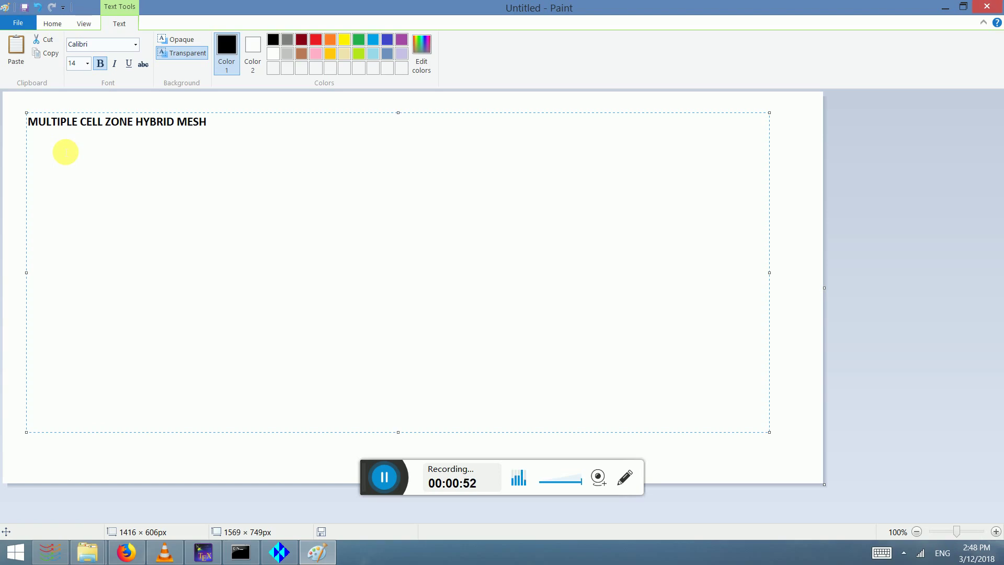
text(multiple zell zone )
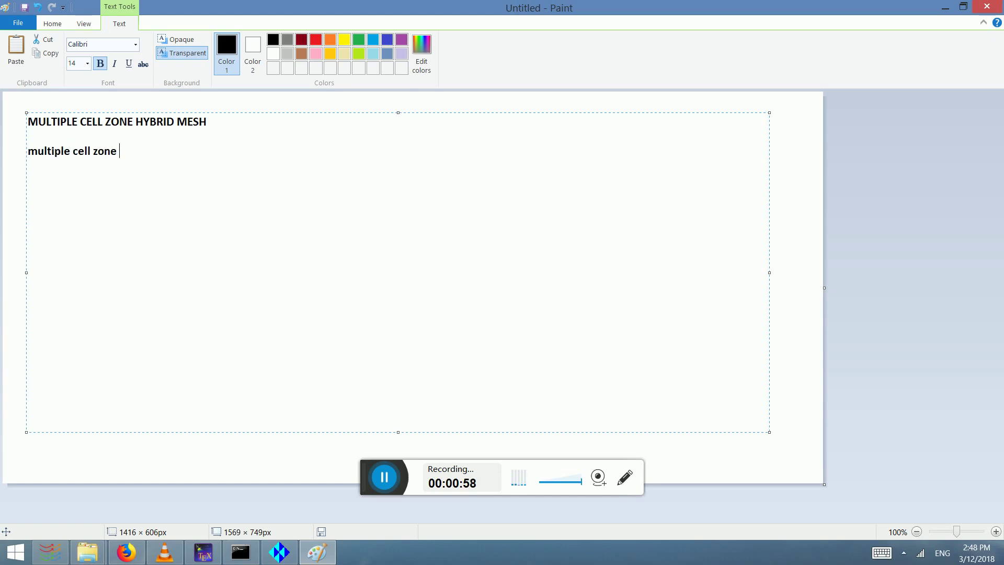
text(mesh in fluent)
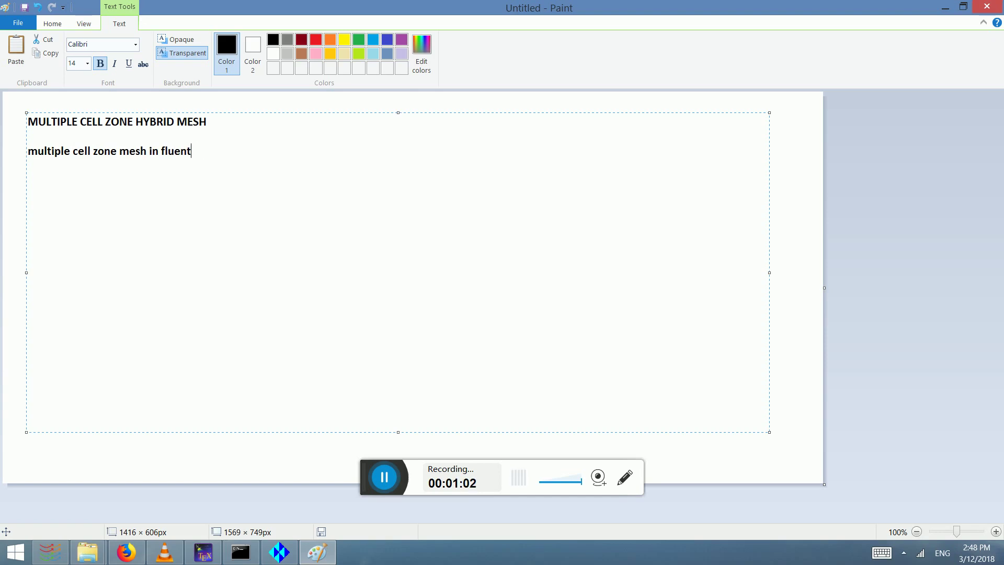
text( f mesh format which is .msh)
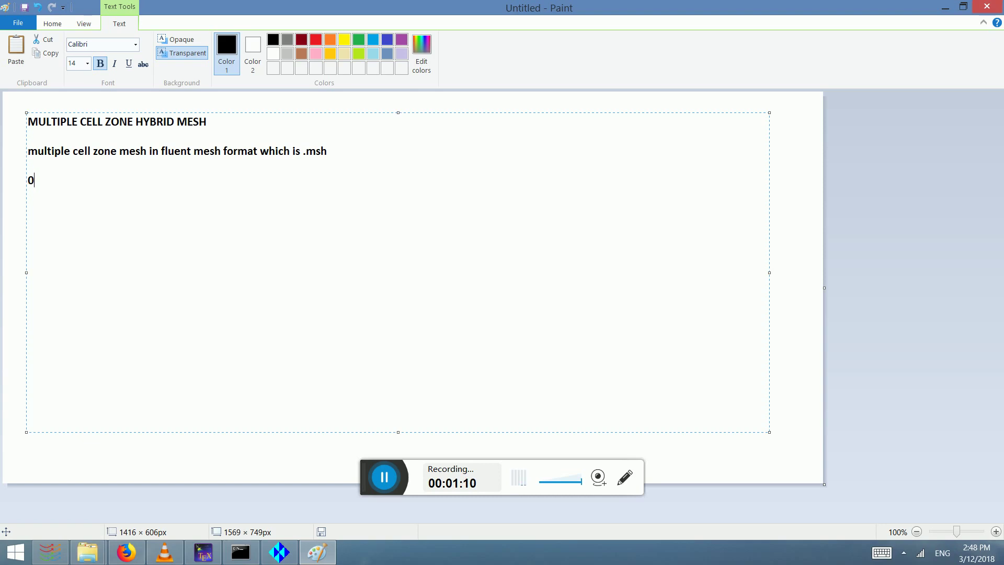
key(BackSpace)
text(--> OpenFOAM mesh w)
key(BackSpace)
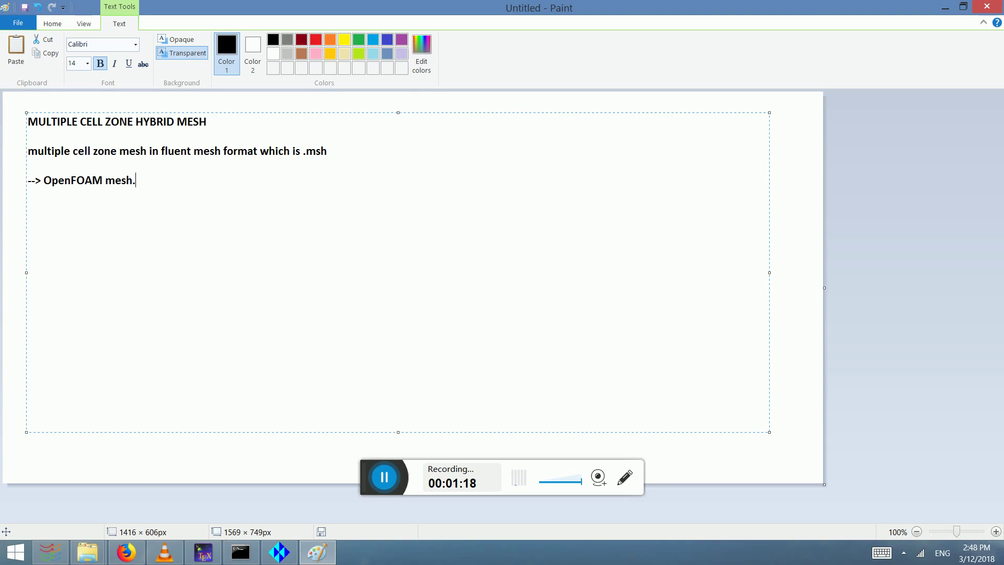
text(.)
key(Return)
key(Return)
text((This is particula)
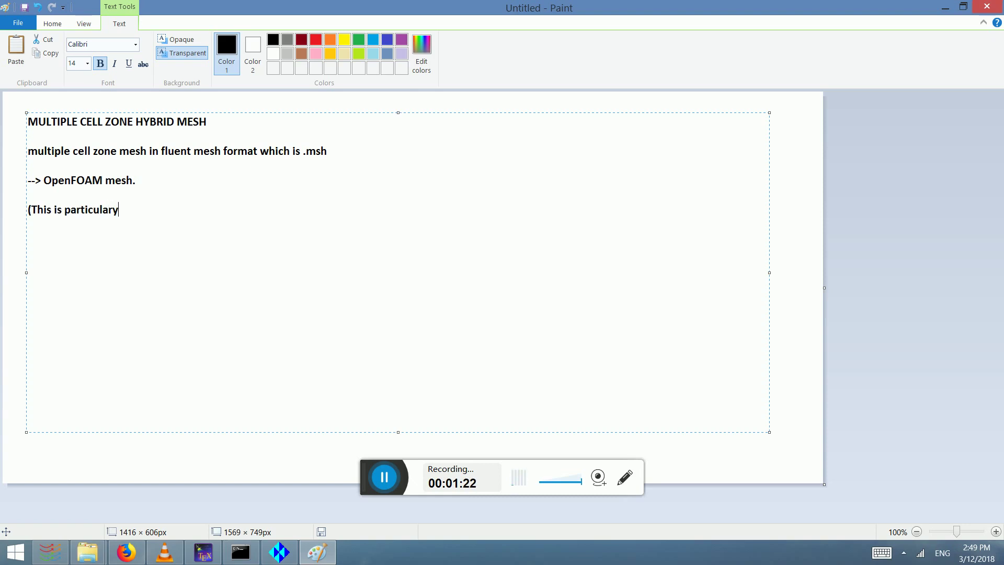
text(rly useful for dynamic meshing)
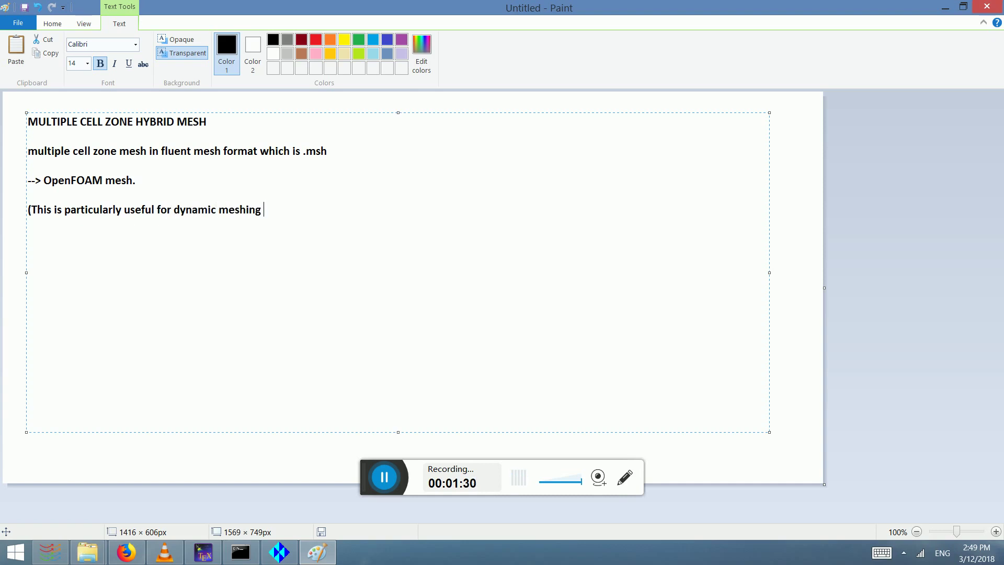
text( or moving grids).)
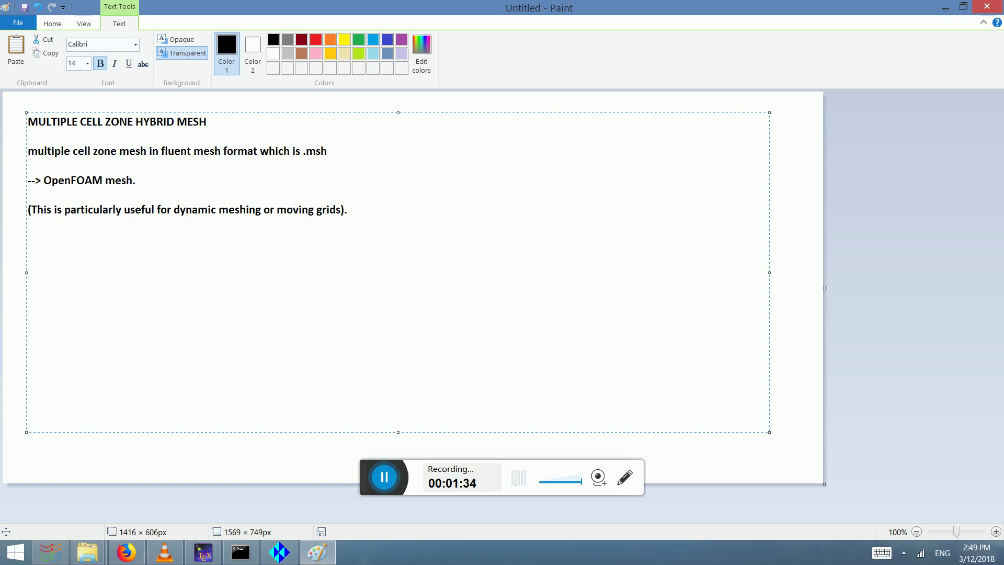
click(280, 551)
- Expand Parts to list CYLINDER, FARFIELD, FLUID, FLUID_OUTER, INLET and INTERFACE2, zooming around the cylinder
click(17, 351)
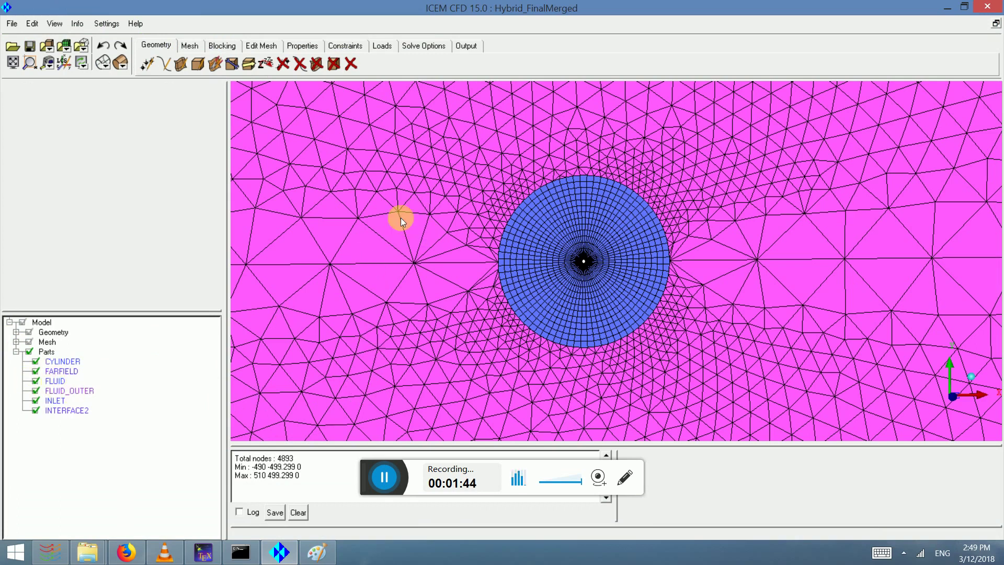
scroll(575, 262, up, 3)
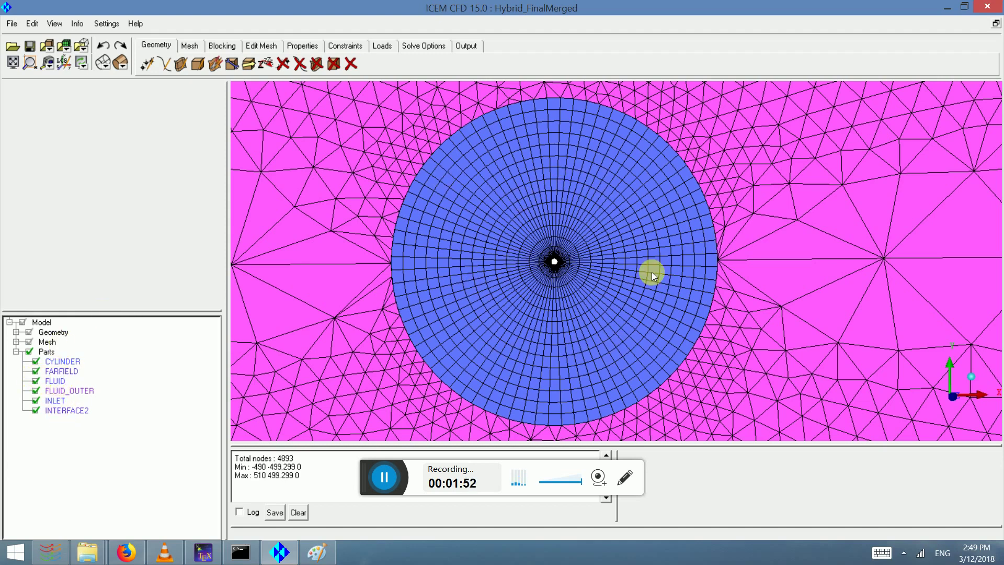
scroll(476, 156, down, 2)
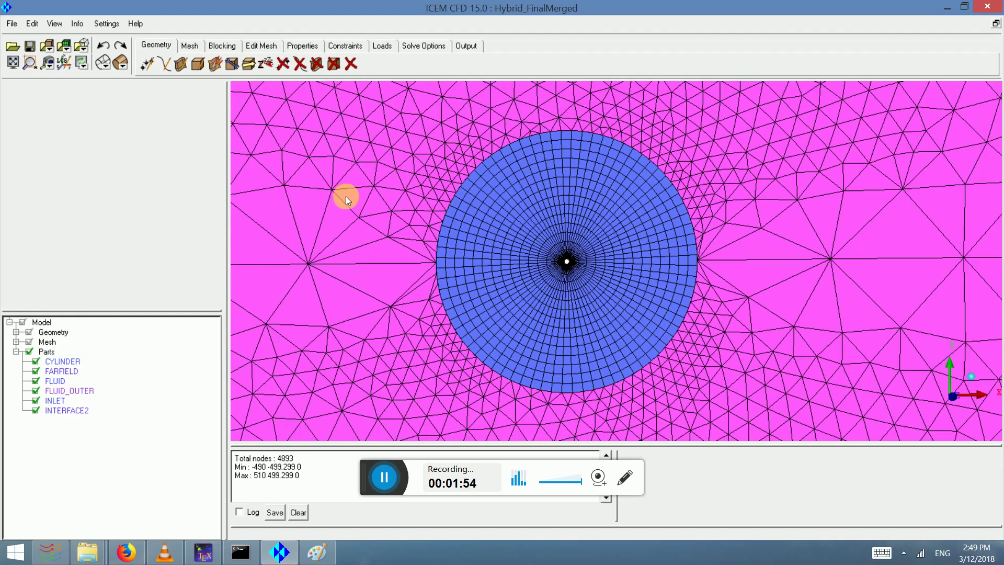
scroll(553, 198, up, 2)
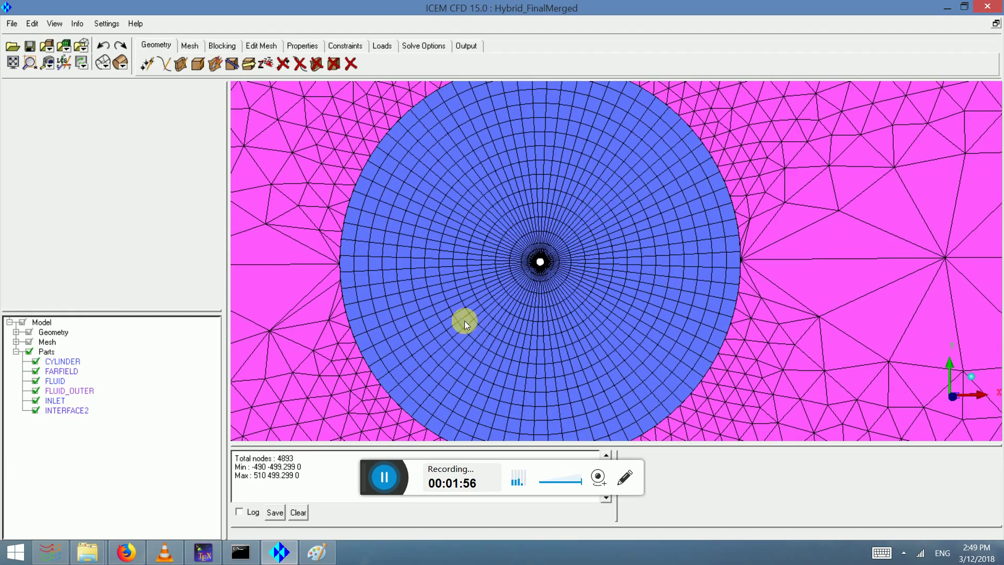
scroll(421, 186, down, 2)
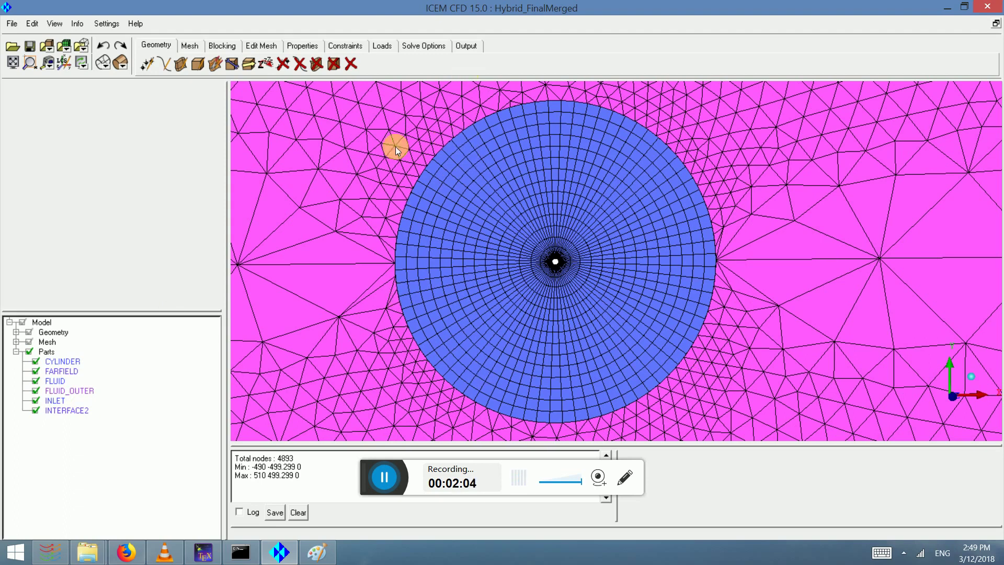
scroll(589, 318, up, 2)
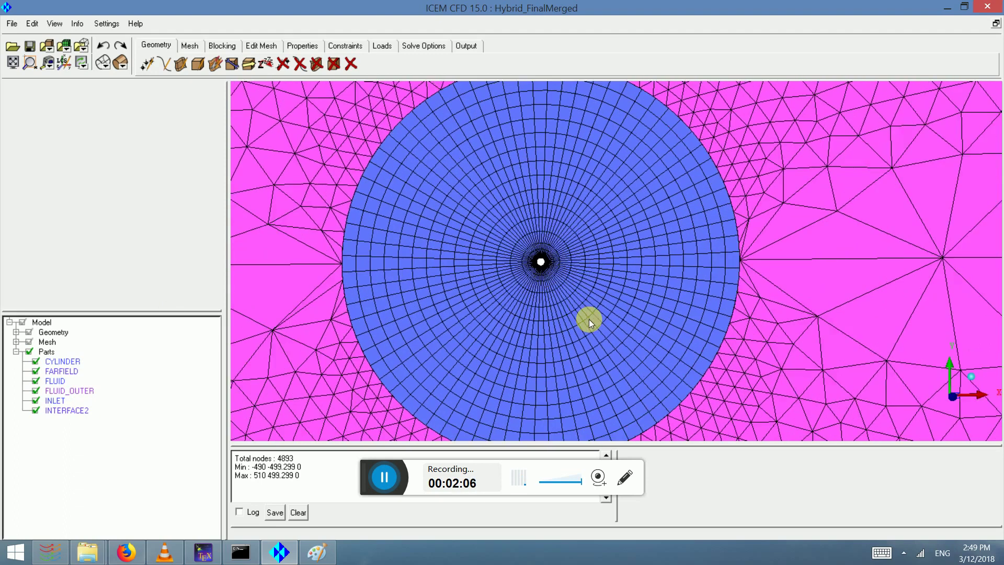
scroll(572, 312, down, 2)
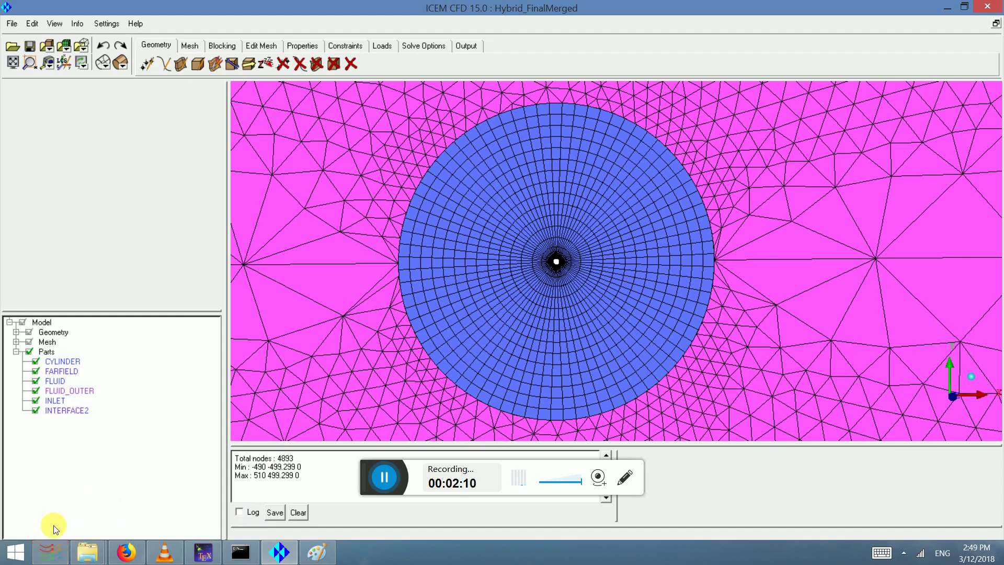
- Bring up the test_Grid folder showing 0, constant, system and the fluentmeged mesh file
click(53, 552)
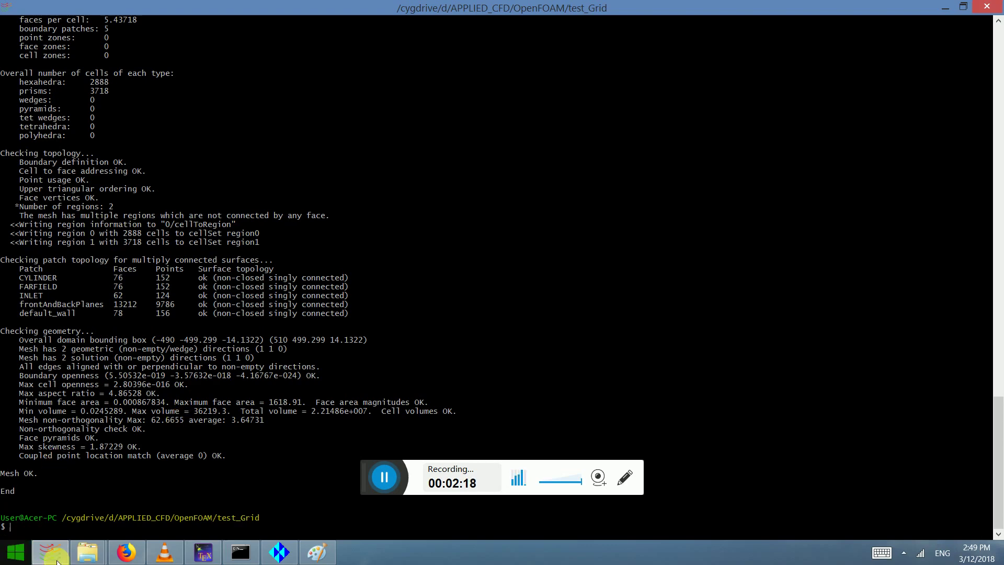
click(126, 552)
mouse_move(100, 556)
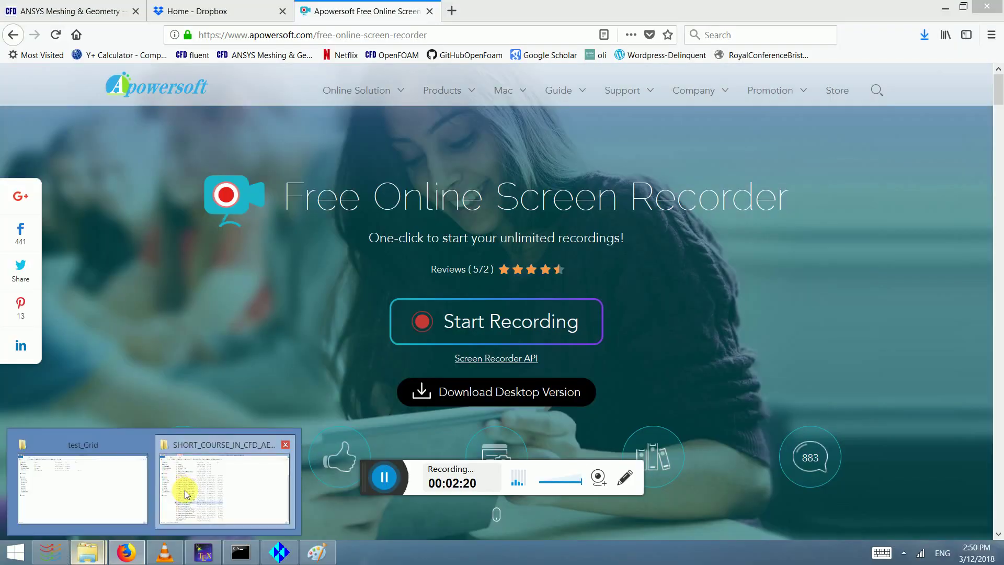
click(184, 490)
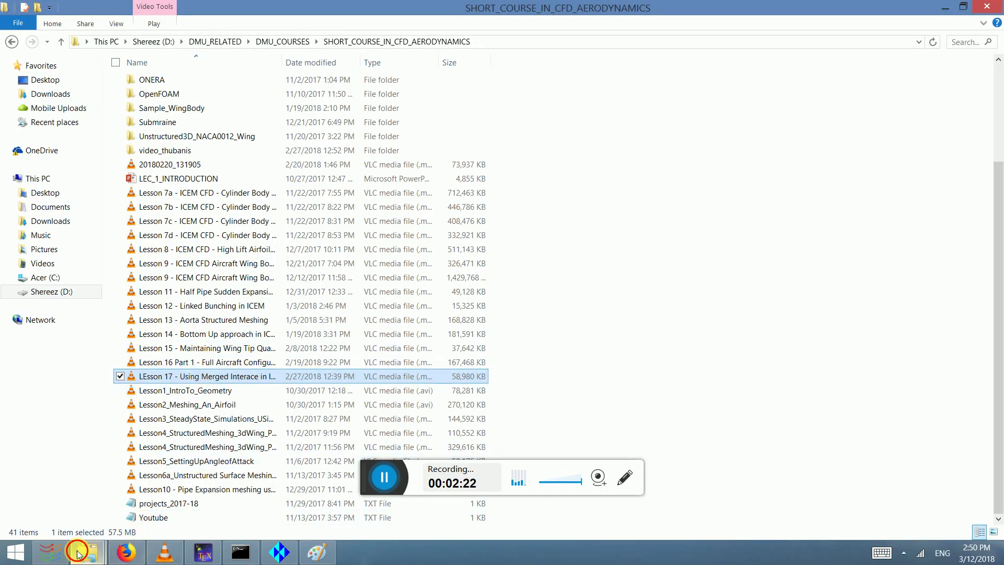
mouse_move(83, 553)
click(72, 481)
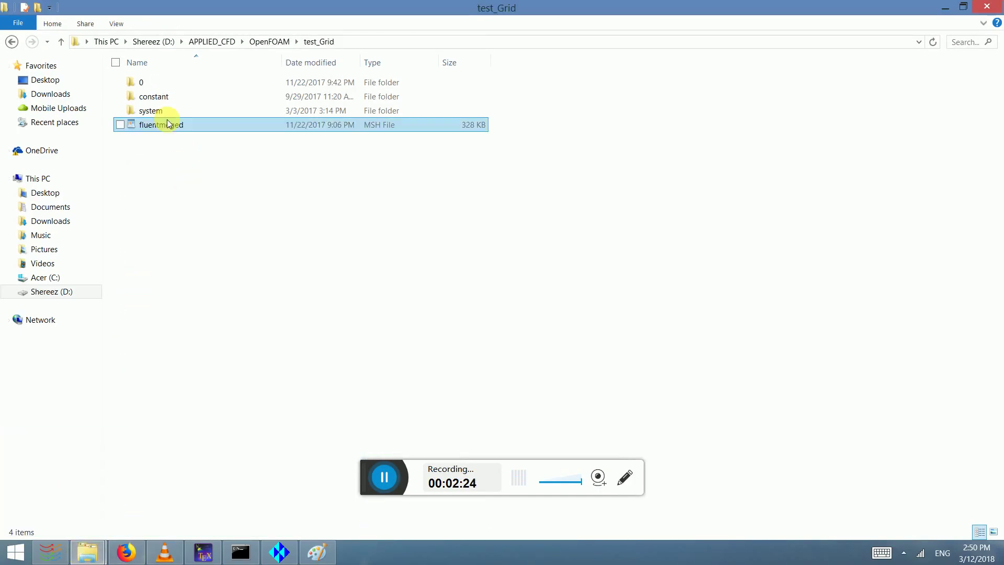
click(285, 550)
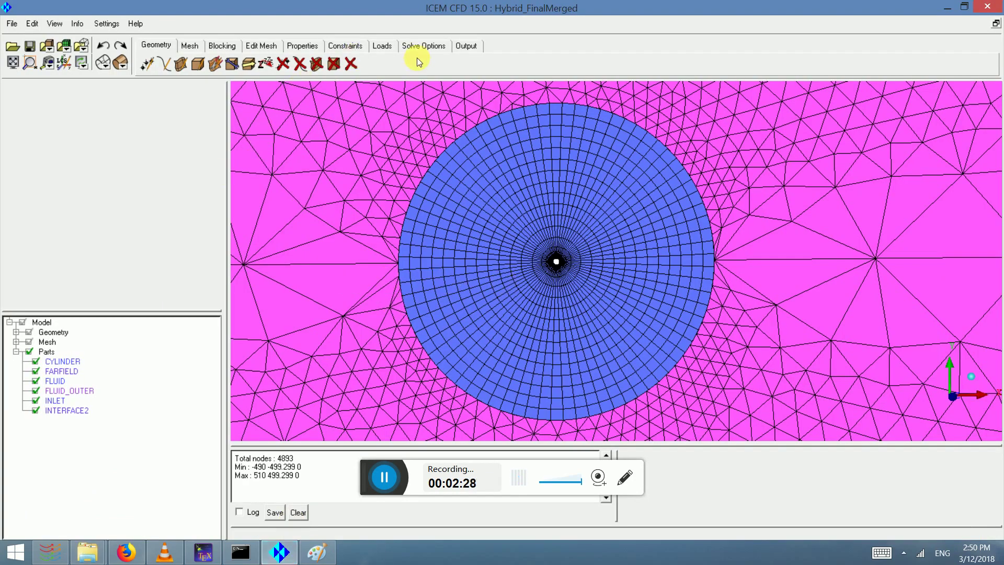
click(468, 48)
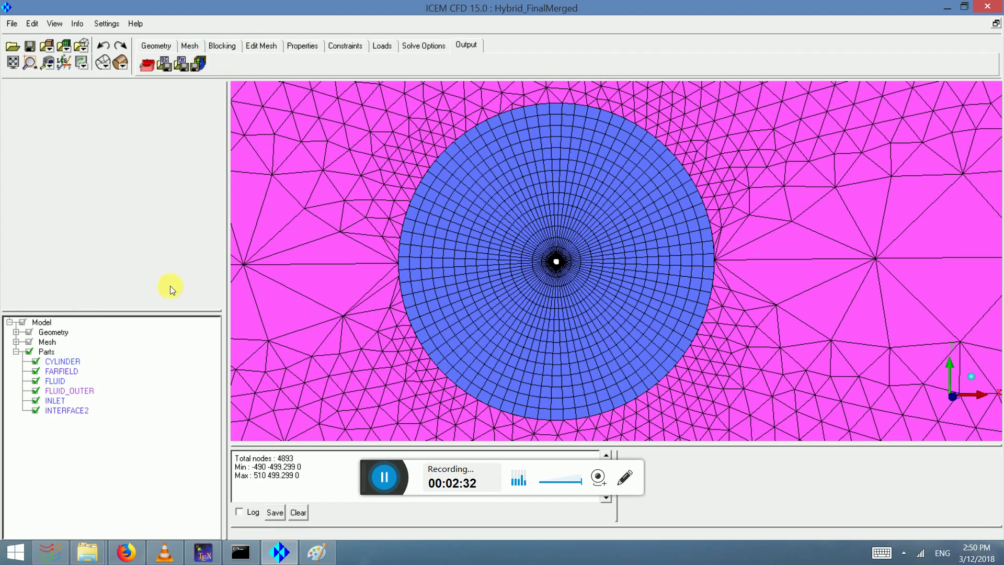
key(alt+Tab)
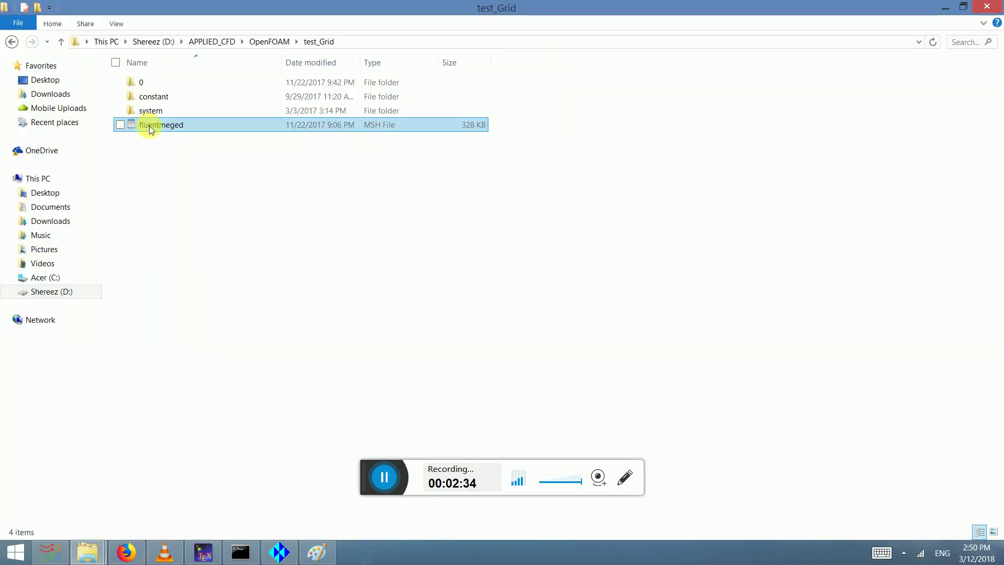
- Rename the mesh file fluentmeged to fluentmerged
click(149, 126)
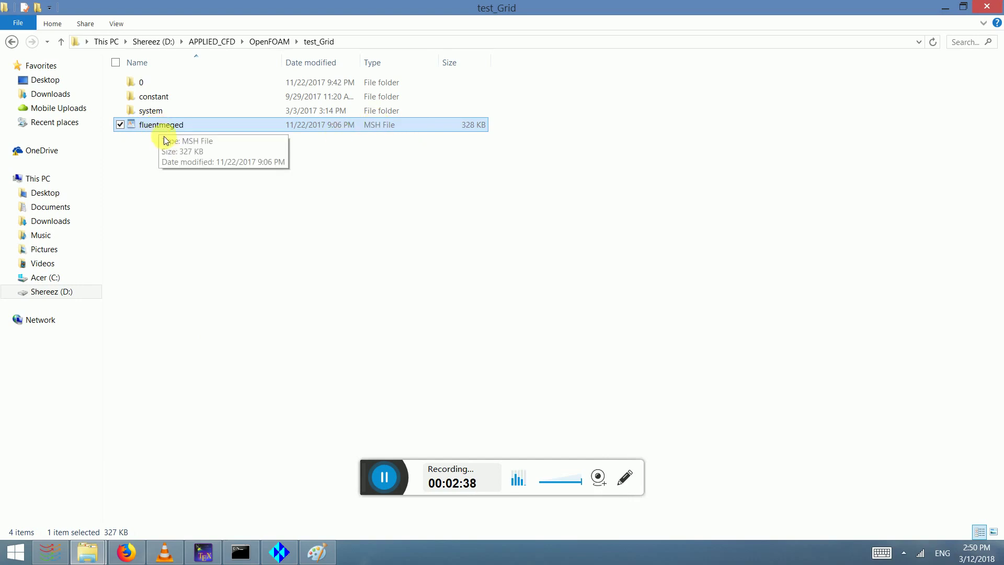
right_click(162, 126)
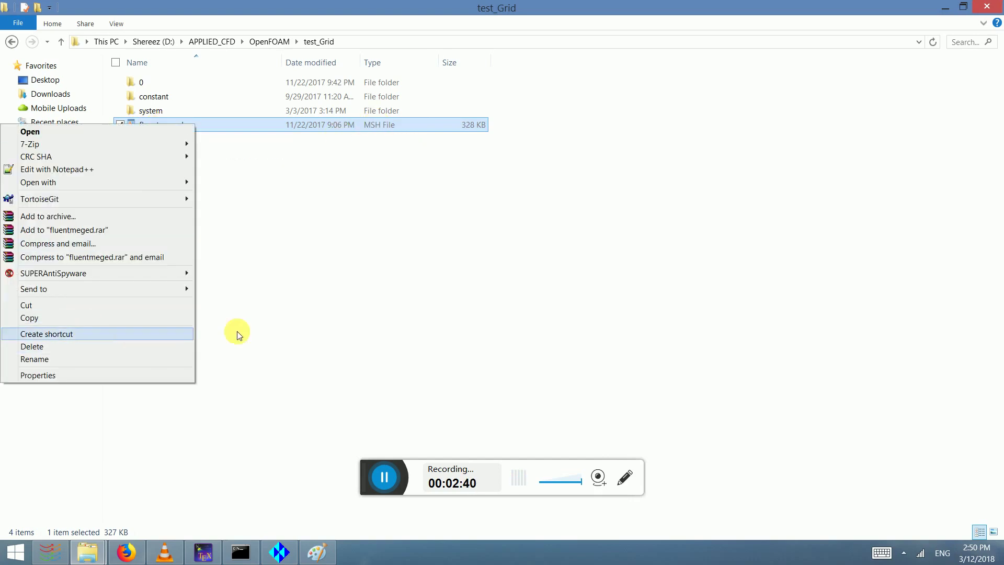
click(246, 168)
click(174, 128)
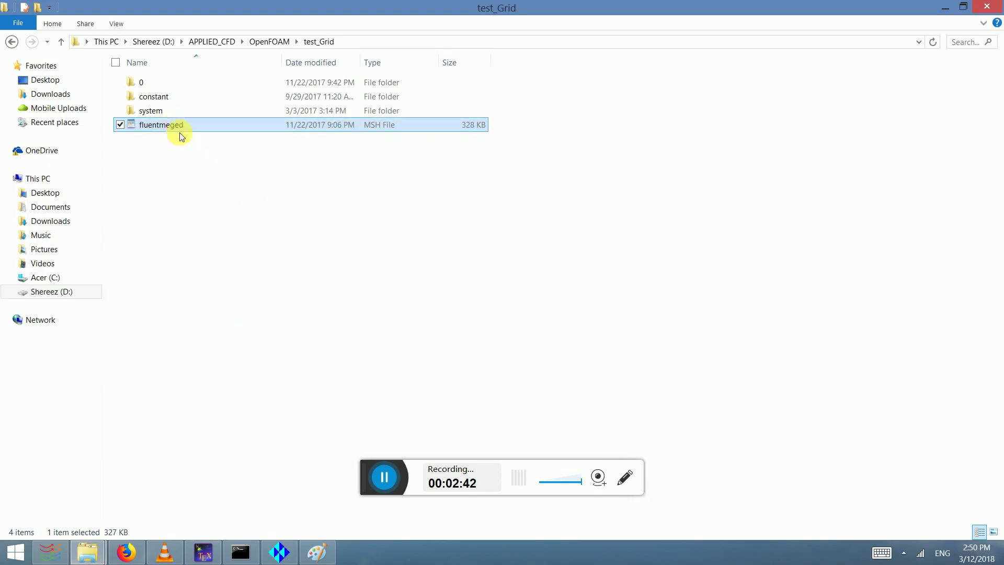
right_click(173, 127)
click(72, 356)
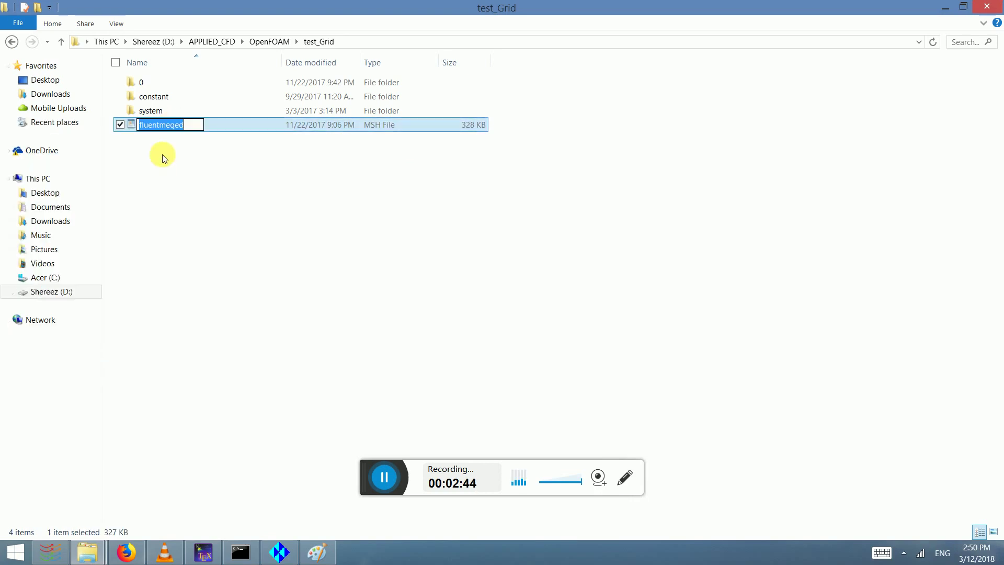
click(176, 126)
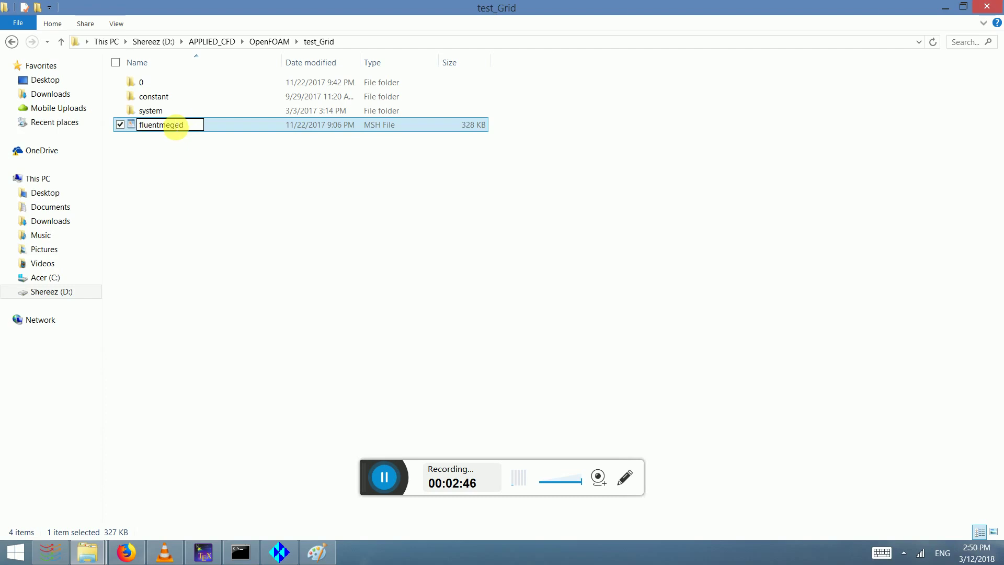
text(r)
click(222, 189)
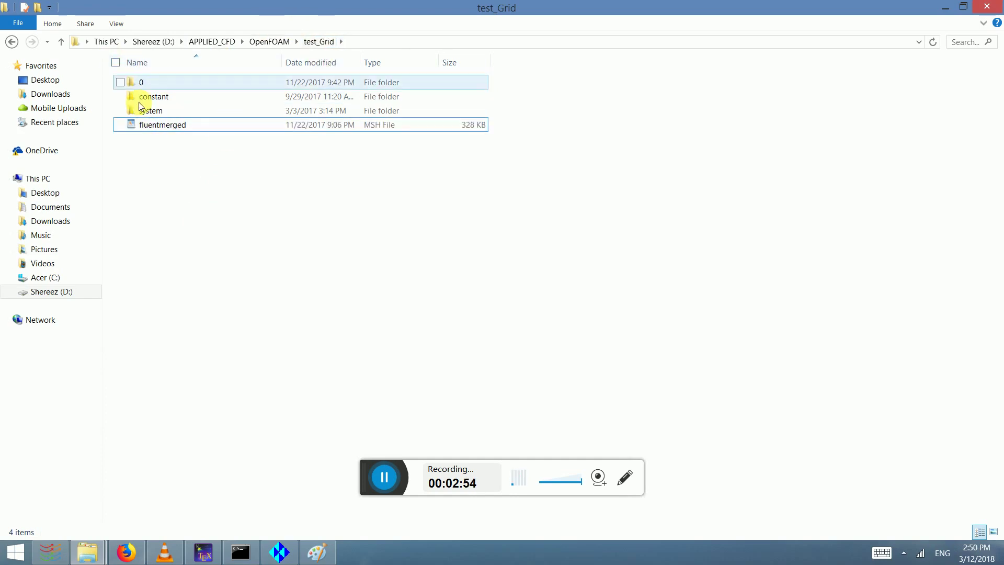
- Point out the 0, constant and system folders and the renamed fluentmerged file
click(156, 84)
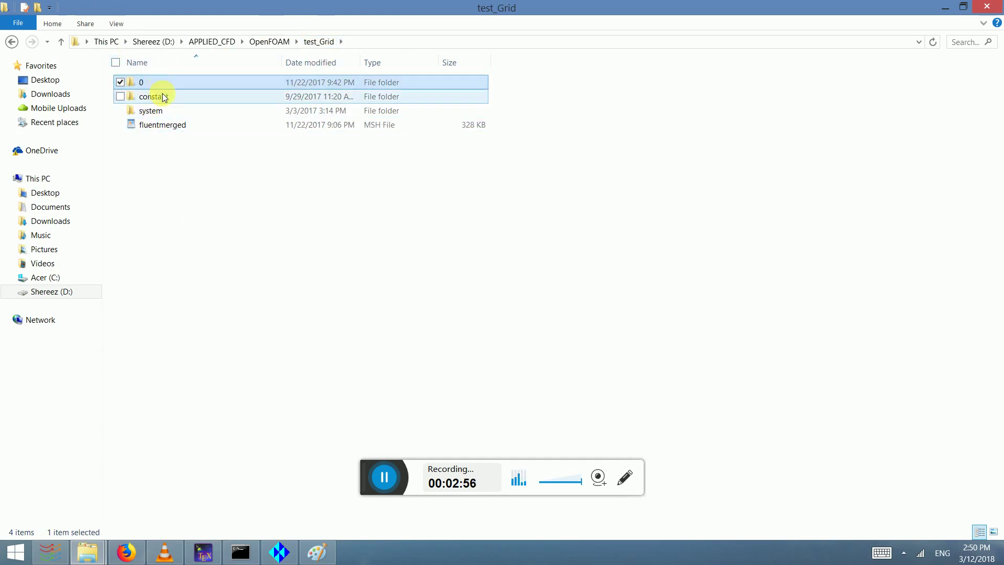
click(164, 99)
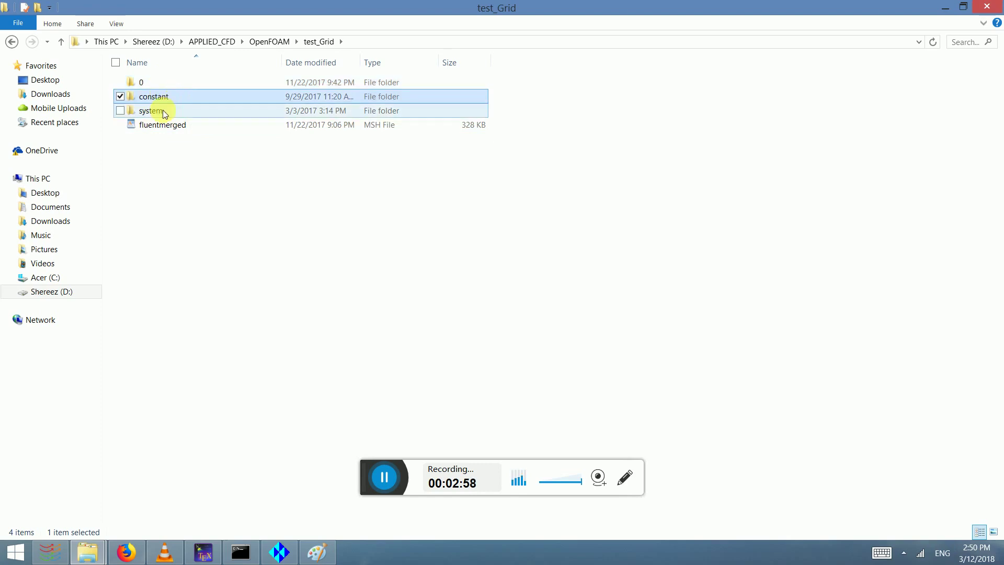
click(160, 110)
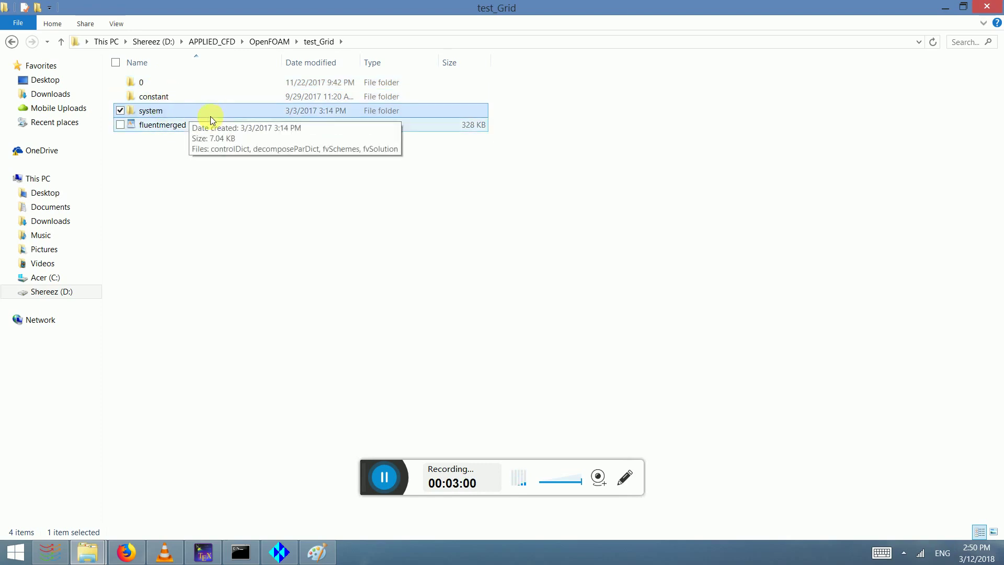
click(162, 126)
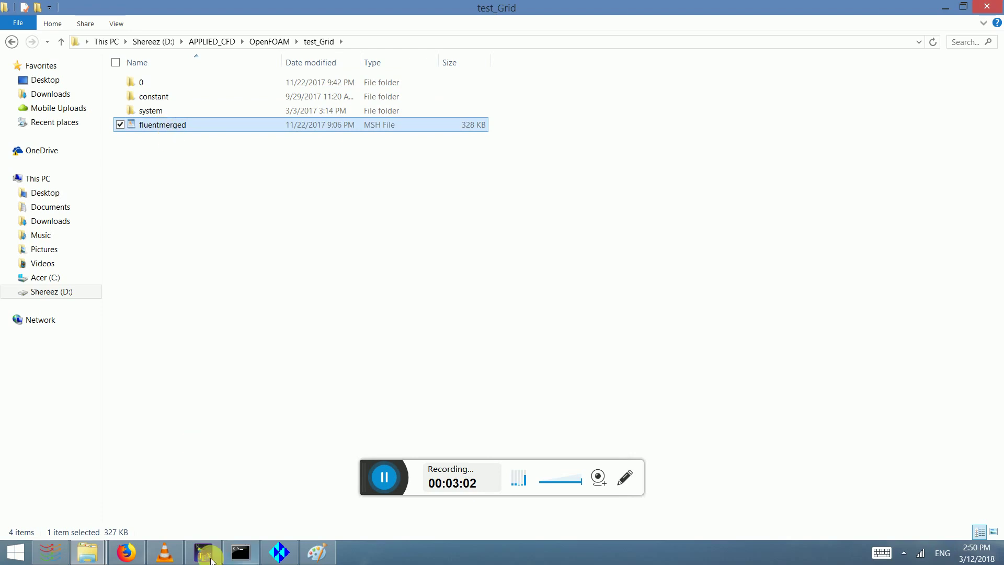
click(52, 552)
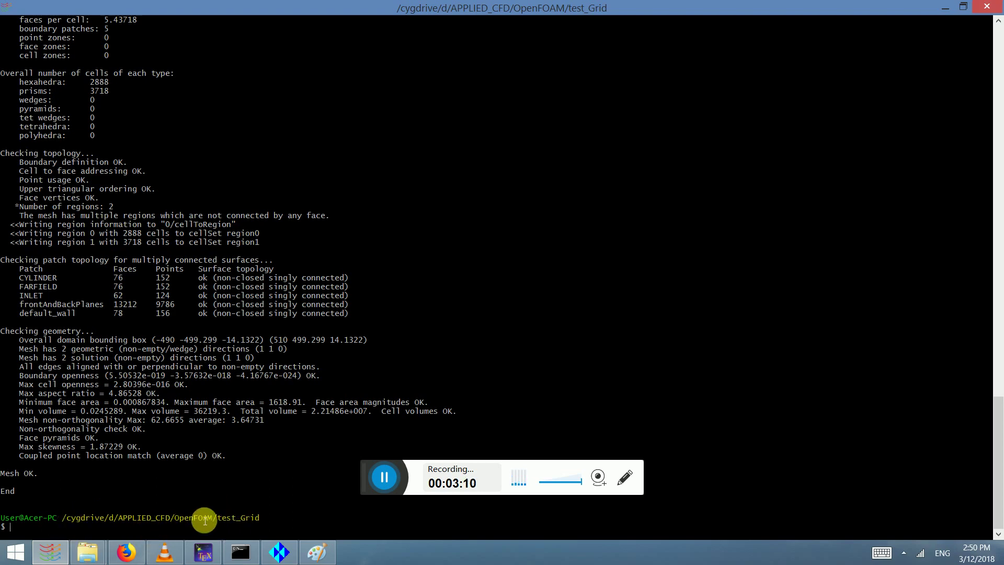
- Convert fluentmerged.msh to an OpenFOAM polyMesh with fluentMeshToFoam
key(alt+Tab)
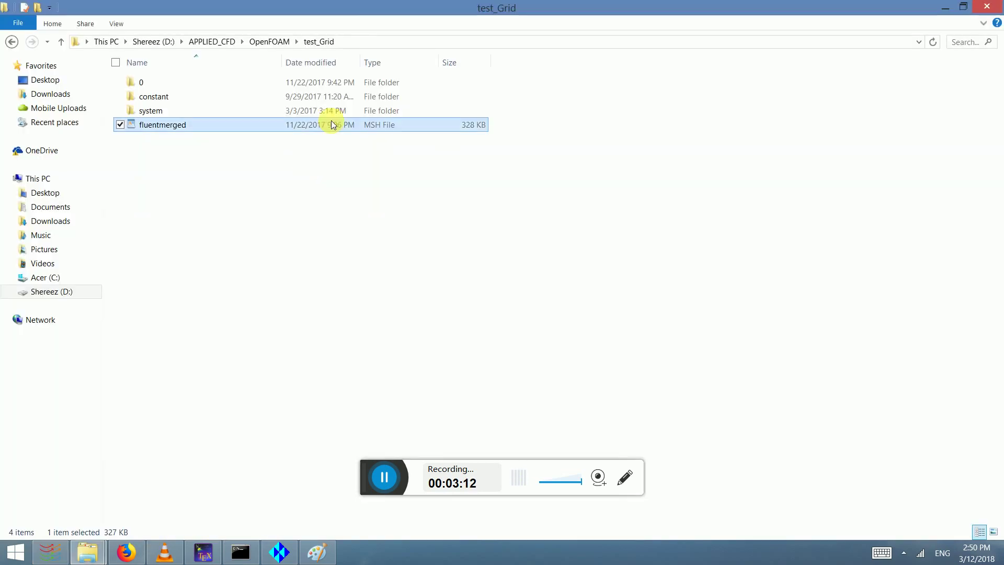
click(354, 42)
key(alt+Tab)
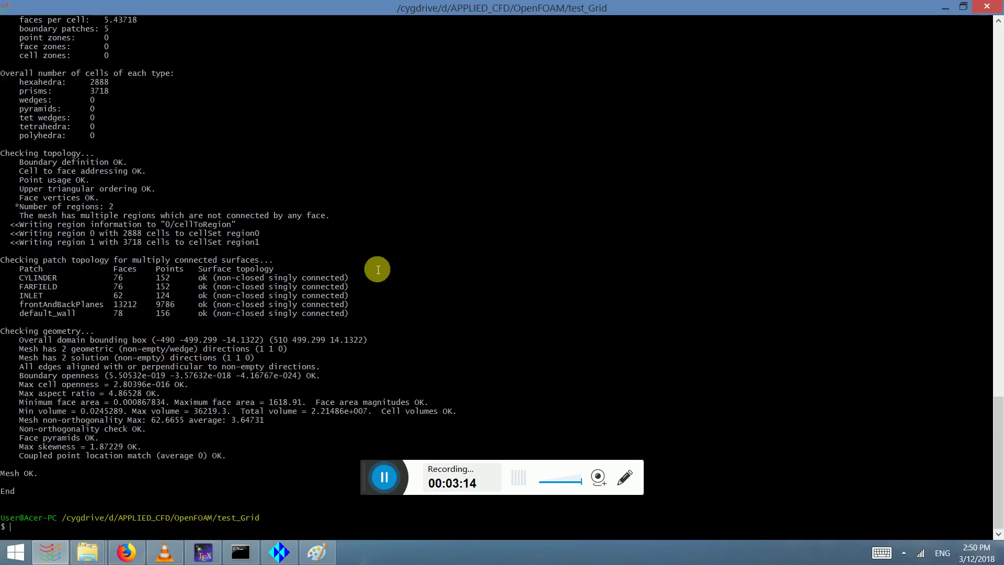
text(fluent)
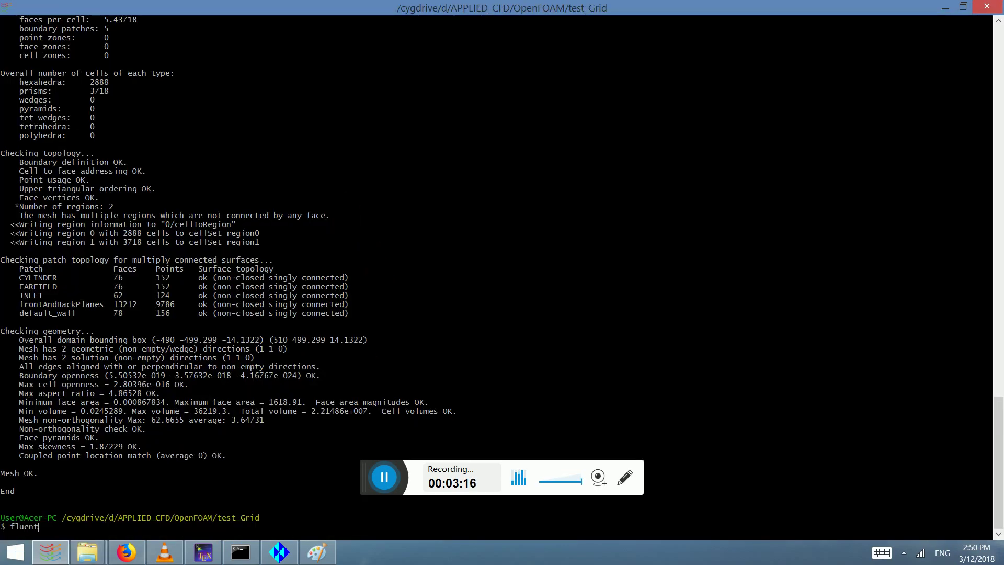
text(Me)
key(Tab)
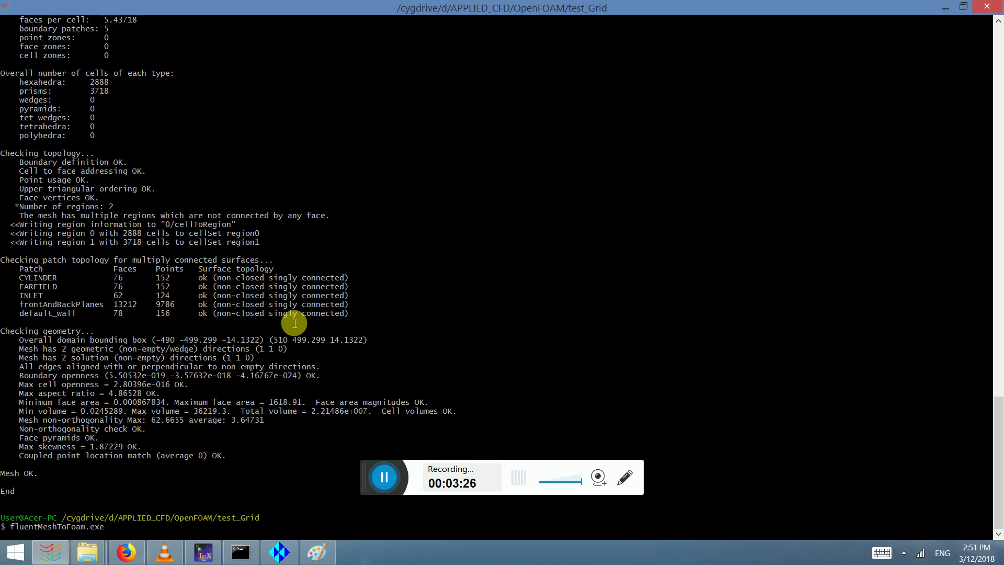
text(mer)
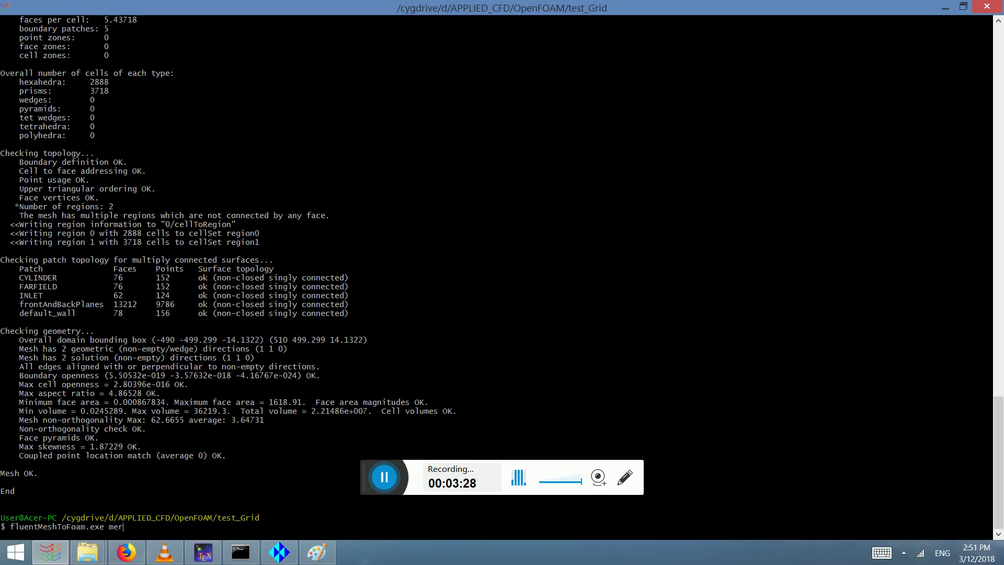
key(BackSpace)
key(BackSpace)
key(BackSpace)
text(fluentmerged.msh)
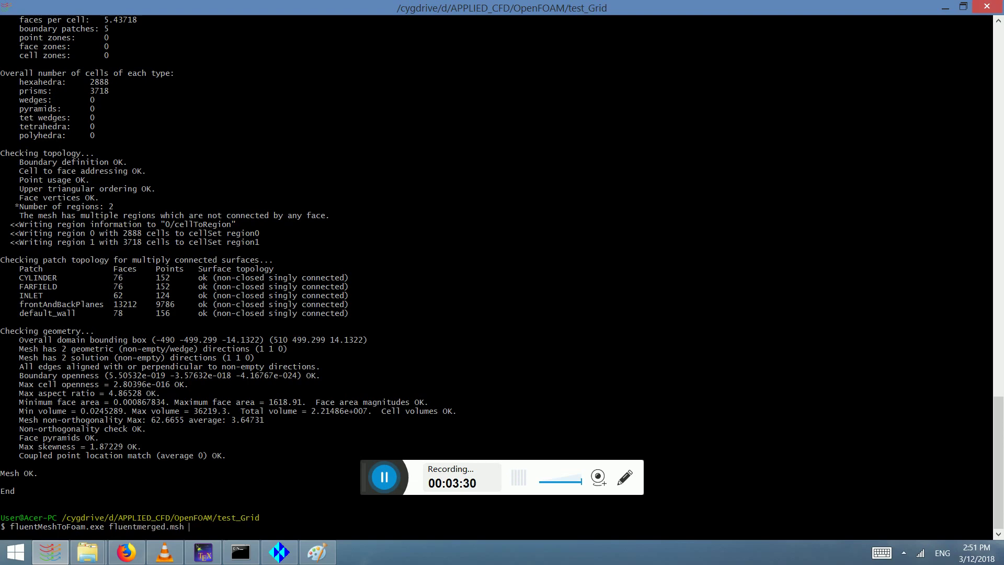
key(Return)
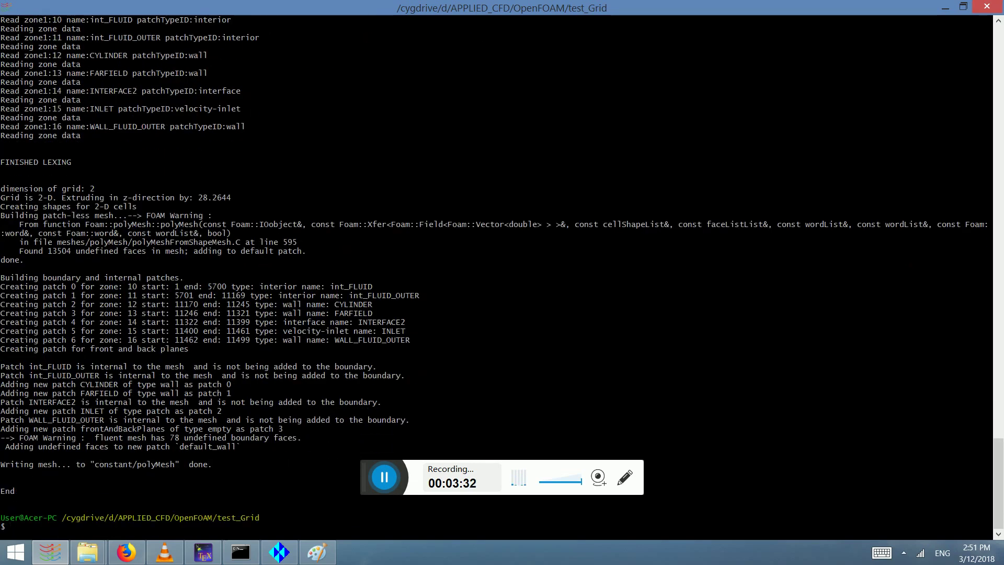
- Run checkMesh on the converted mesh and review its Mesh OK report
text(checkM)
key(Tab)
key(Return)
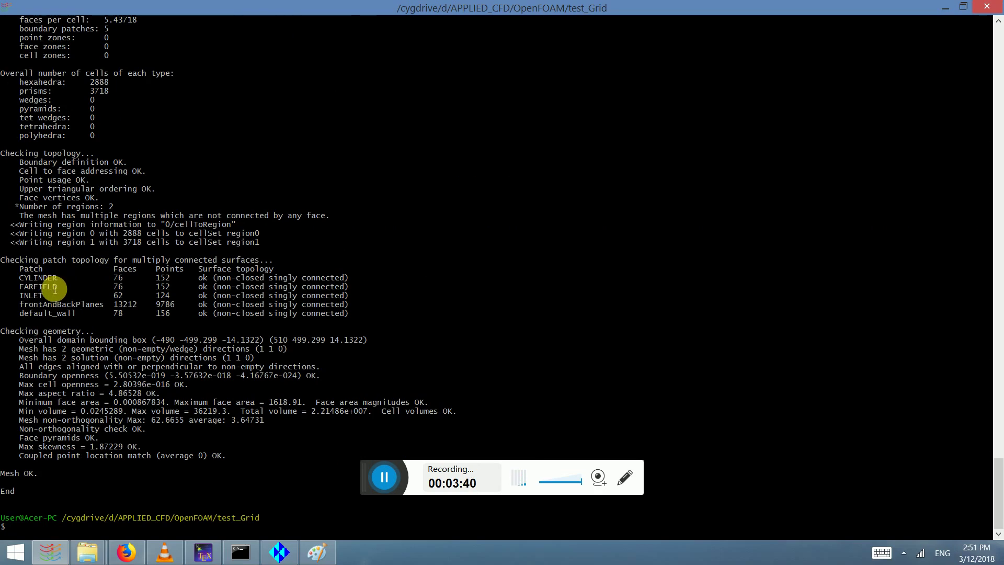
scroll(108, 256, up, 1)
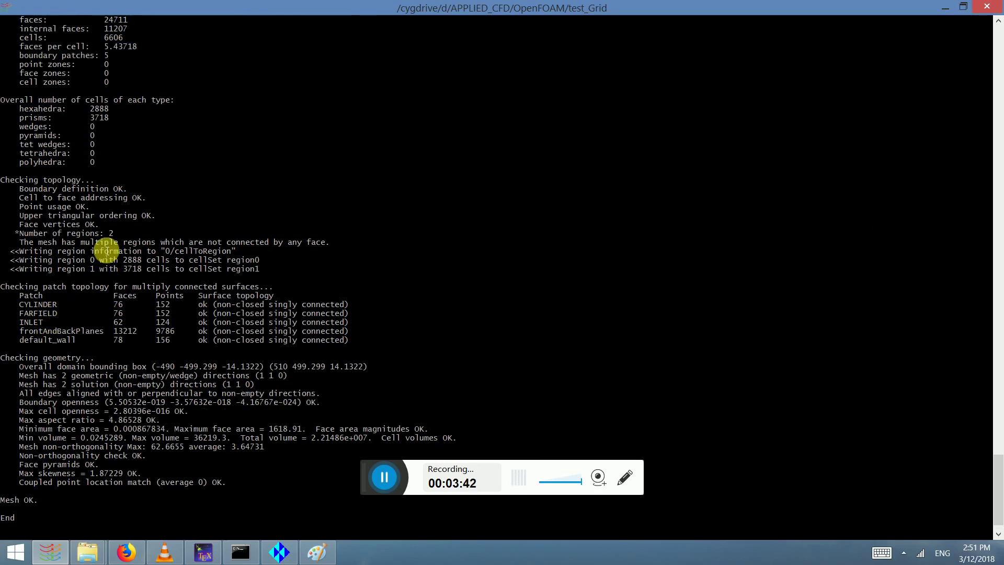
scroll(221, 453, down, 1)
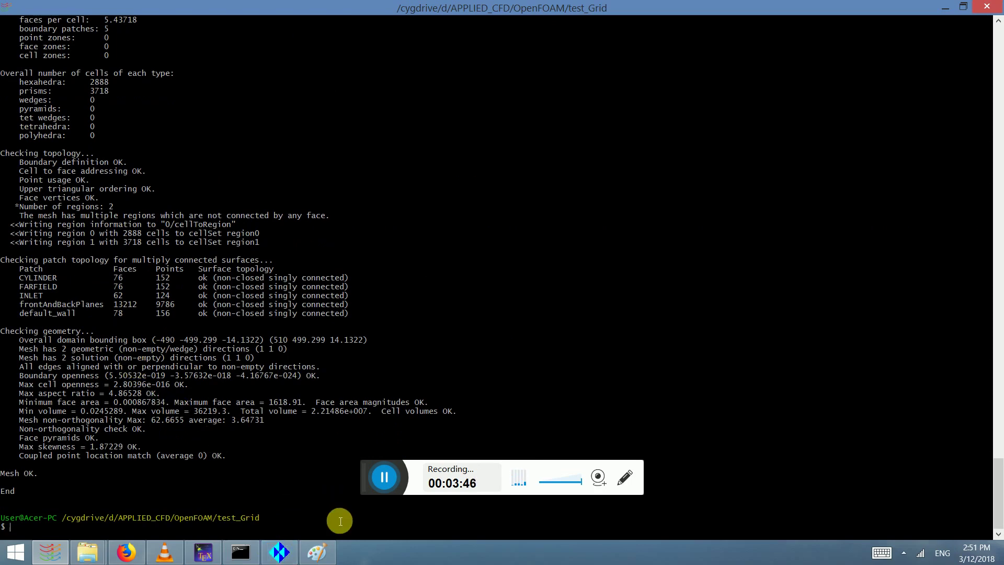
- Note that without multiple zones you can use 'fluentMeshToFoam name.msh'
click(314, 554)
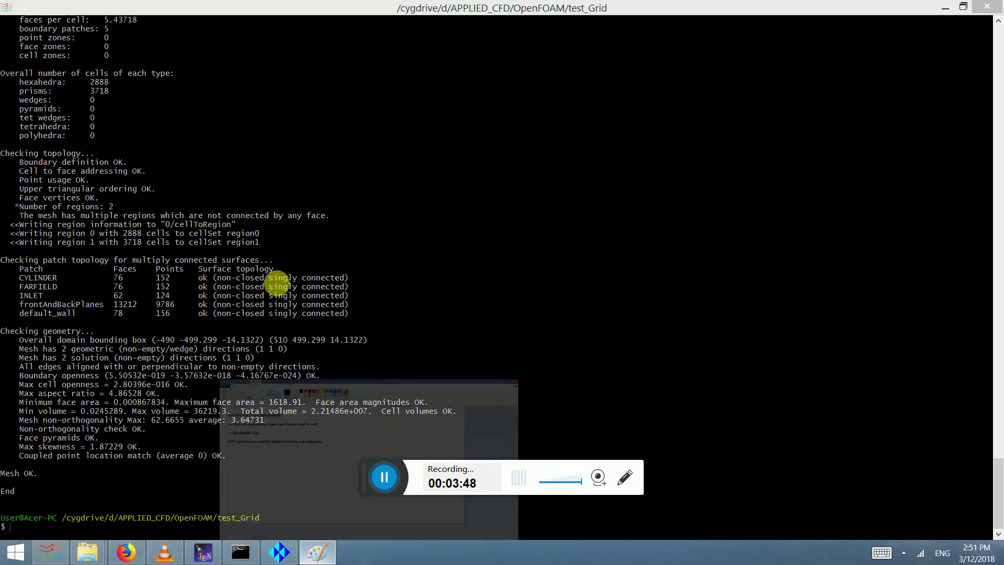
text(If you don't have MULTC)
key(BackSpace)
text(IPLE ZONES then you can use : )
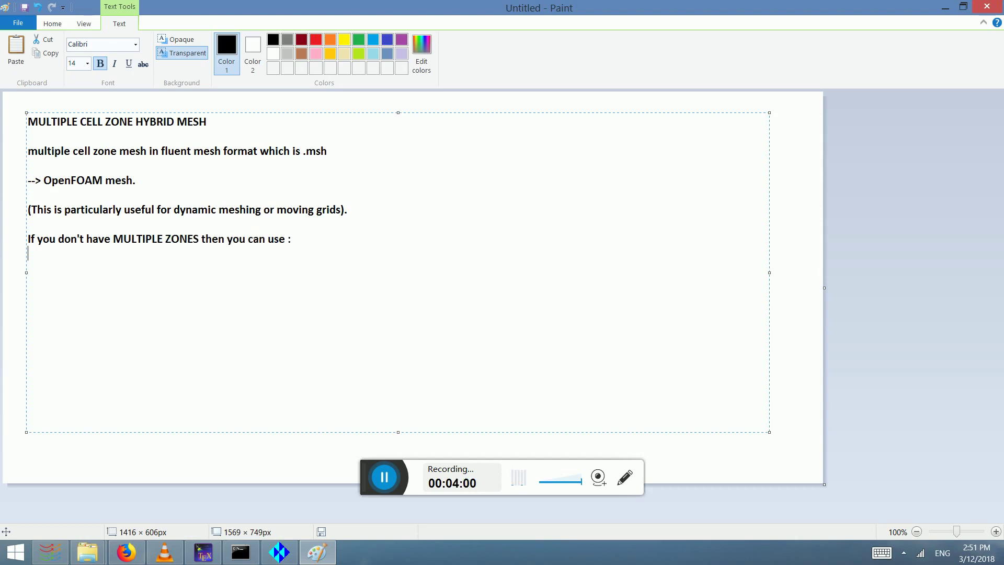
text(fkye)
key(BackSpace)
key(BackSpace)
text(luentMeshToFoam)
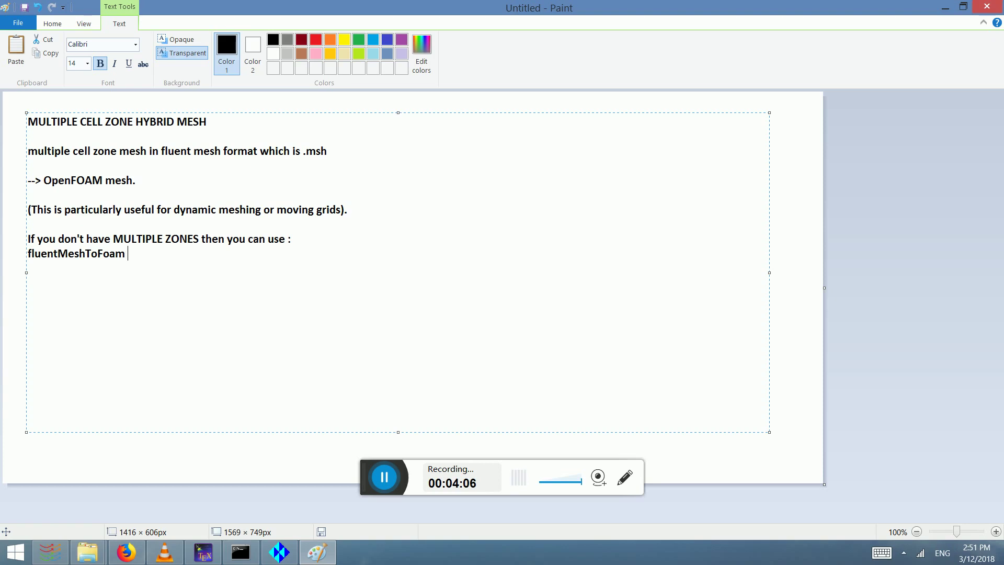
text( name.msh)
- Add the line 'If you have MULTIPLE CELL ZONES' to the notes
key(BackSpace)
text(Iy)
key(BackSpace)
key(BackSpace)
text(If you have MULTI)
key(BackSpace)
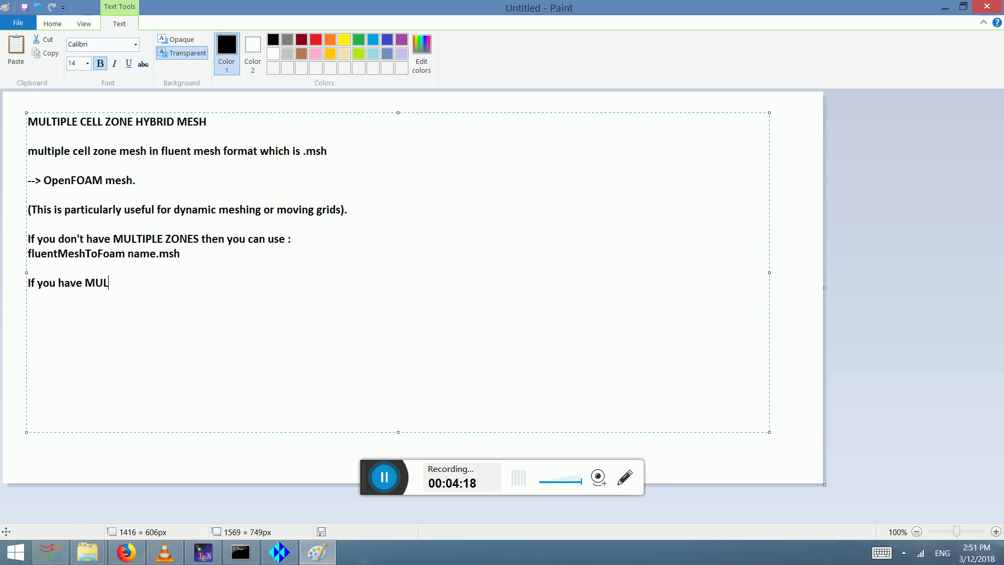
text(TIPLE ZELL)
key(BackSpace)
key(BackSpace)
key(BackSpace)
text(CELL ZONES:)
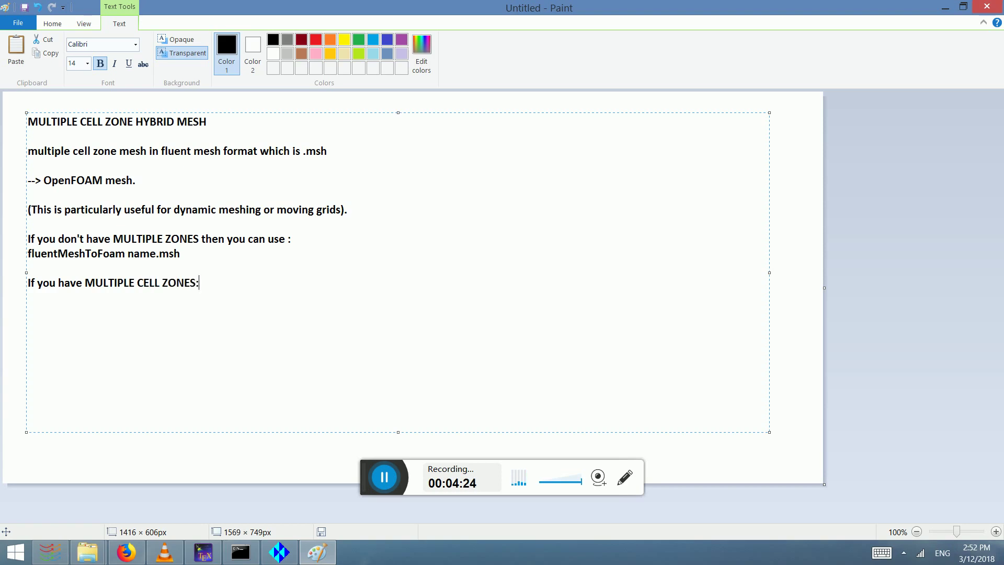
key(alt+Tab)
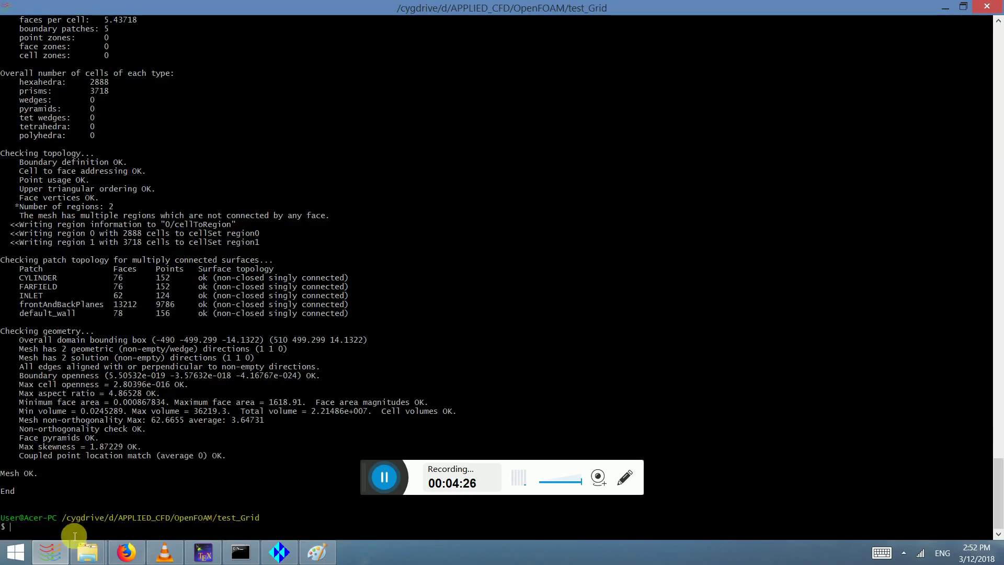
- Run fluentMeshToFoam fluentmerged.msh -writeSets and highlight the FLUID cell set in the output
text(fluent)
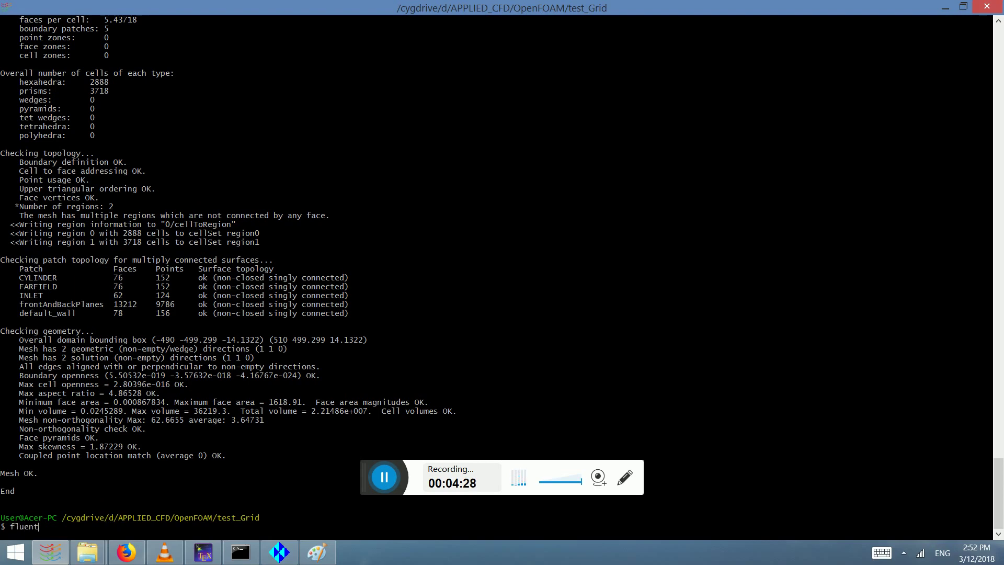
text(M)
key(Tab)
text(m)
text(flu)
key(Tab)
text(-writ)
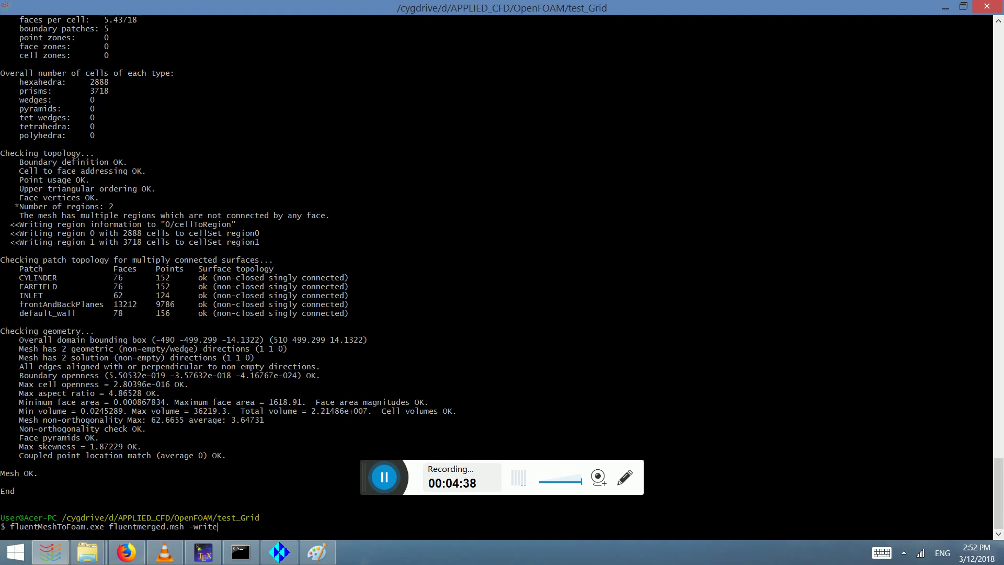
text(eSey)
text(ts)
key(Return)
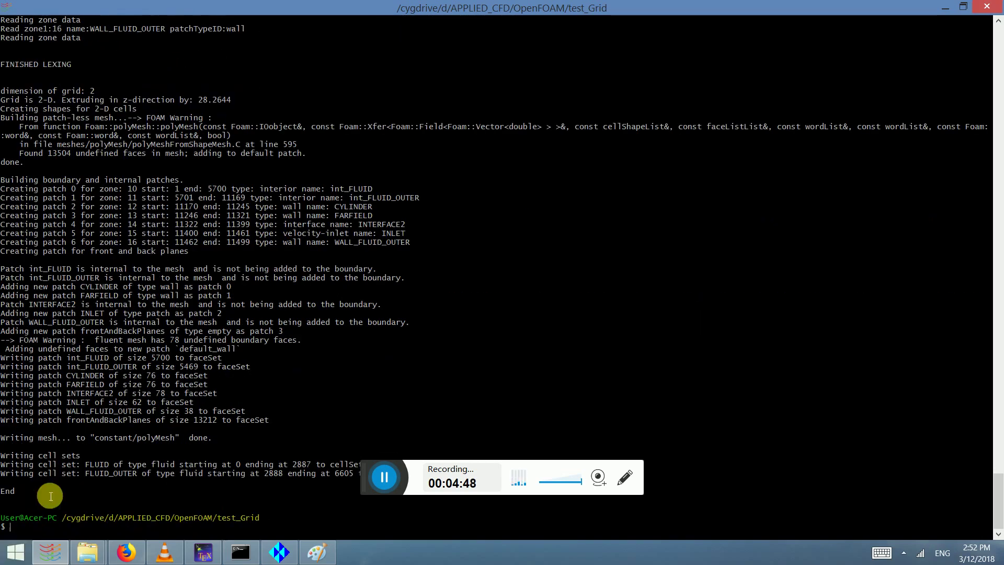
drag(85, 464, 138, 475)
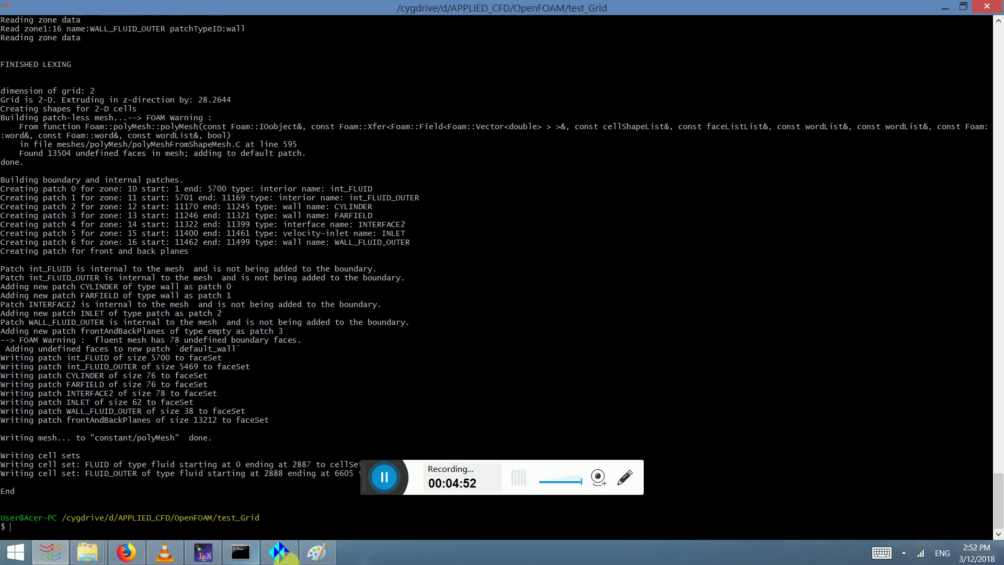
- Add 'fluentMeshToFoam name.msh -writeSets' to the Paint notes under the multiple-zones line
click(317, 552)
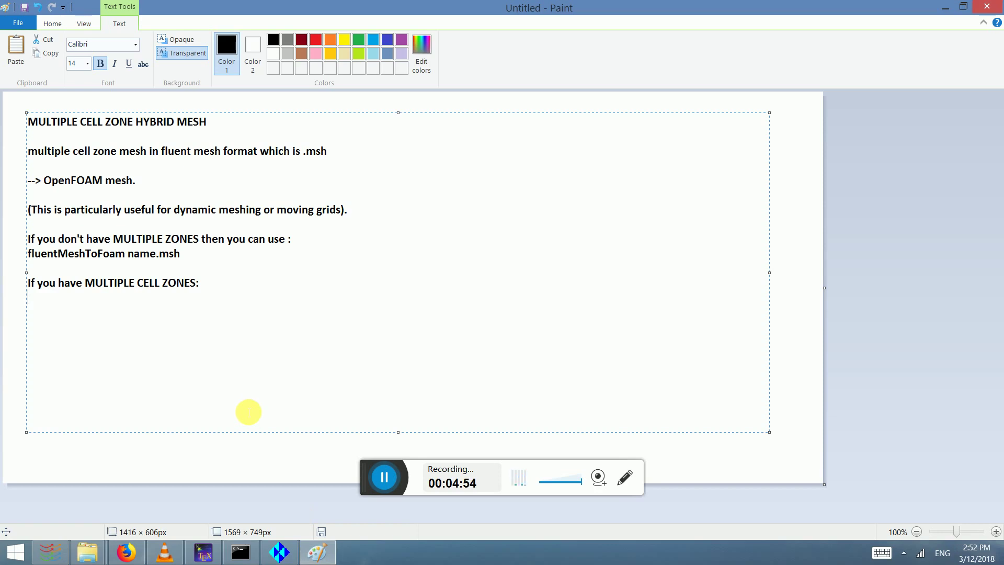
text(fluentMeshToFoam )
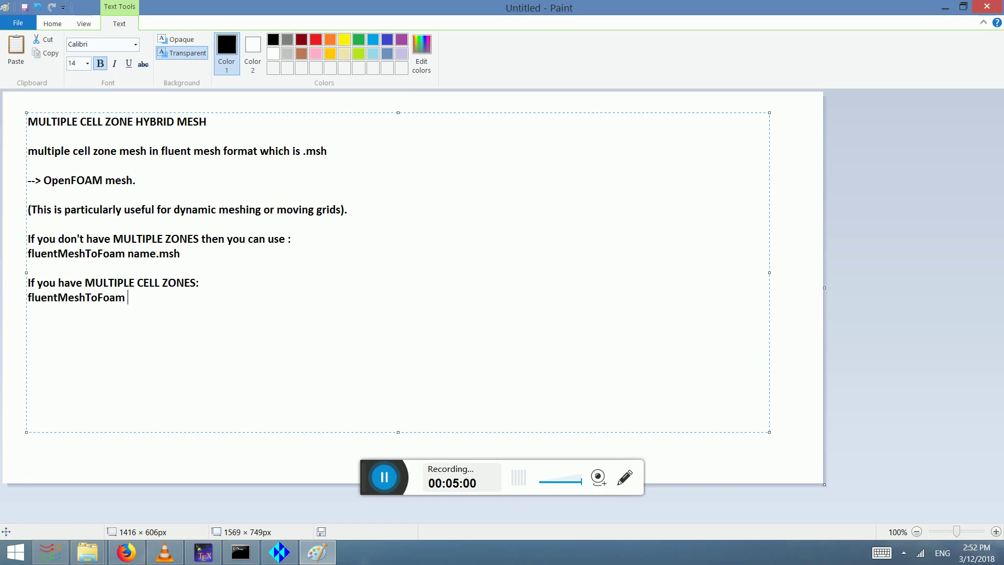
text(name.ms)
text(h 0)
text(writeSets)
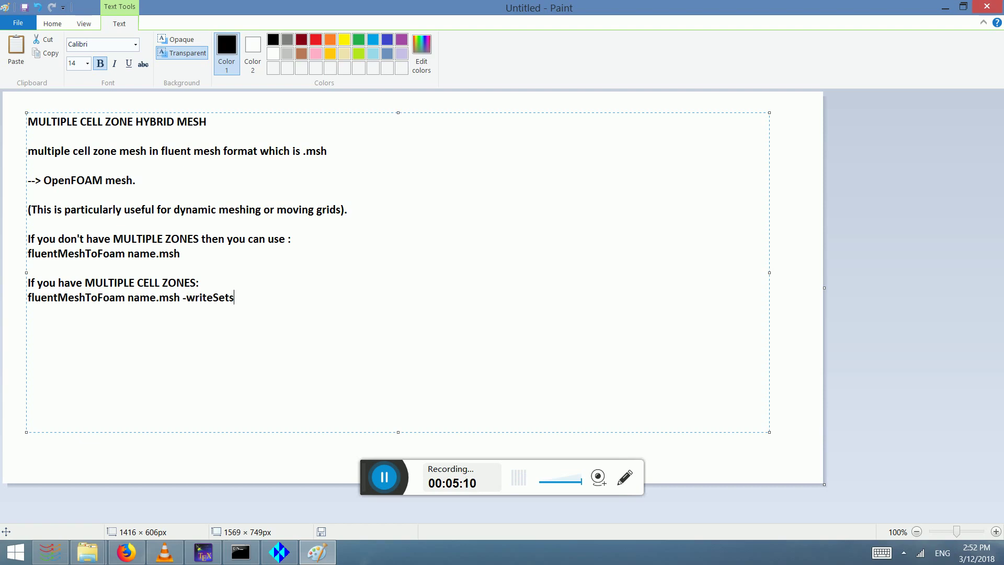
key(alt+Tab)
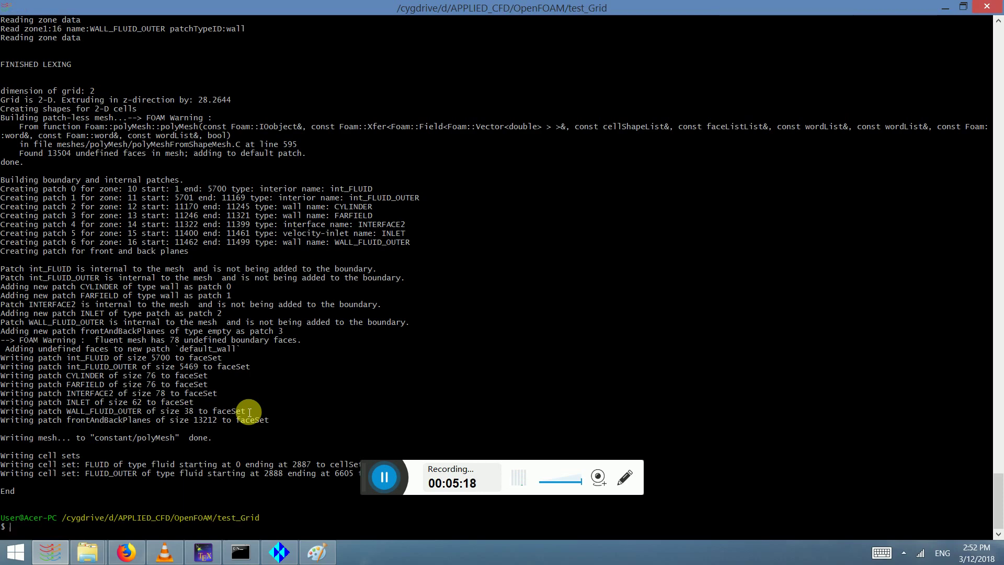
- Run setsToZones -noFlipMap and highlight the resulting FLUID cellZone line
text(setsToZones -noFlipMap)
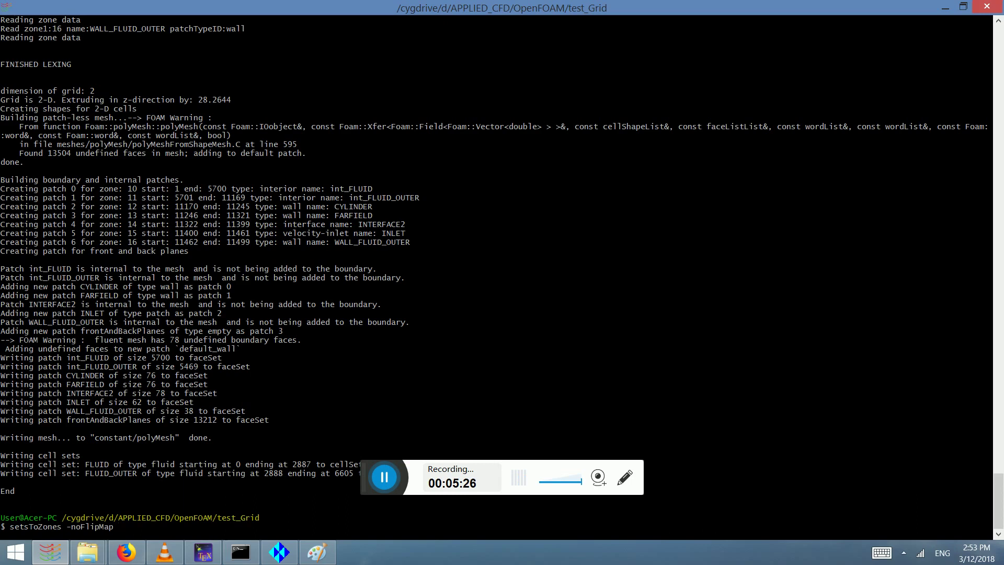
key(Return)
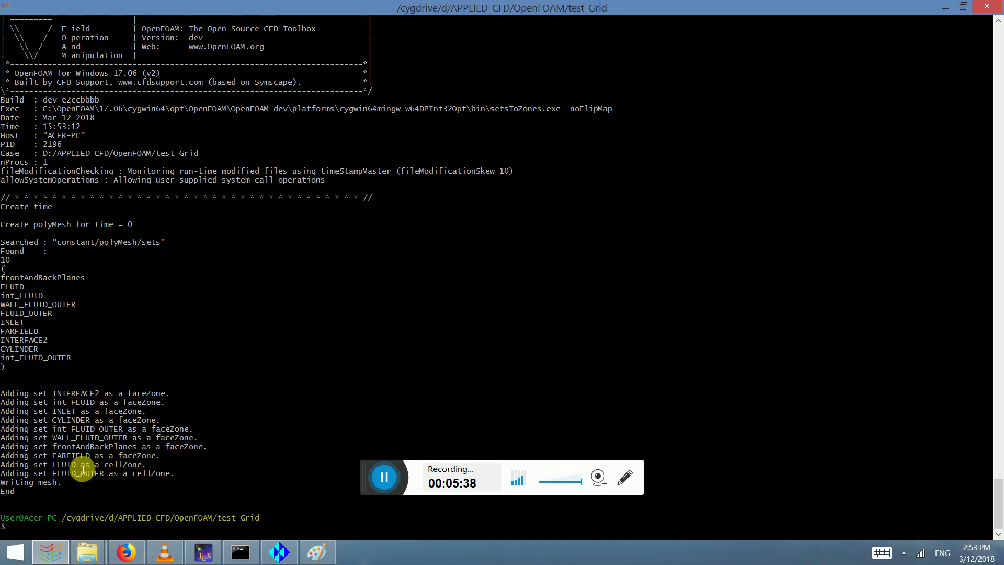
drag(53, 465, 139, 466)
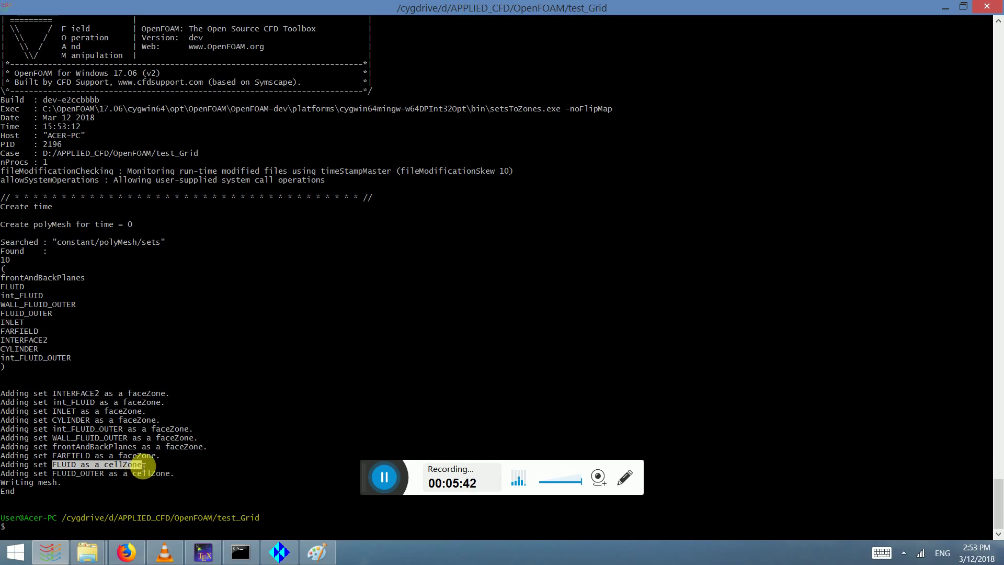
click(139, 463)
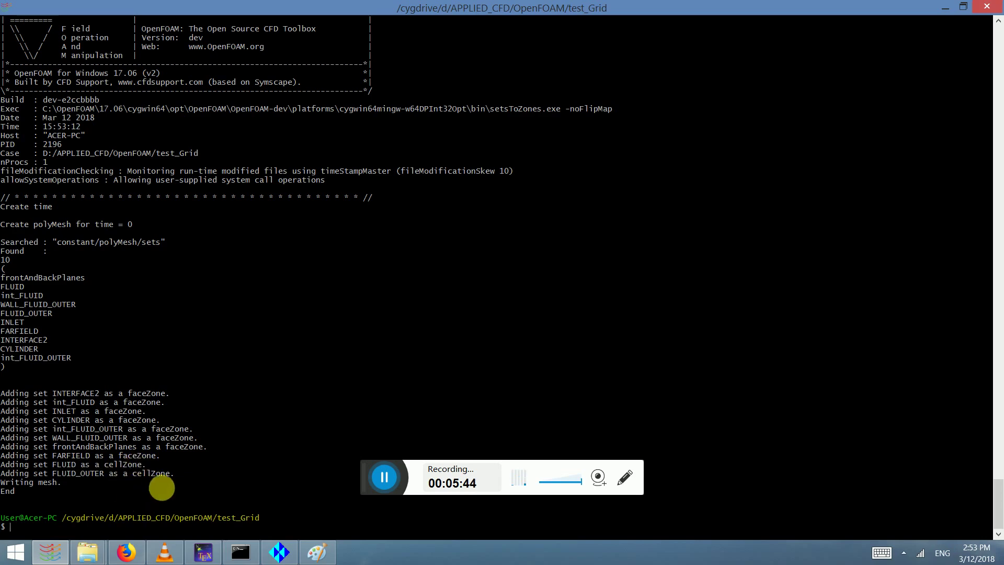
key(alt+Tab)
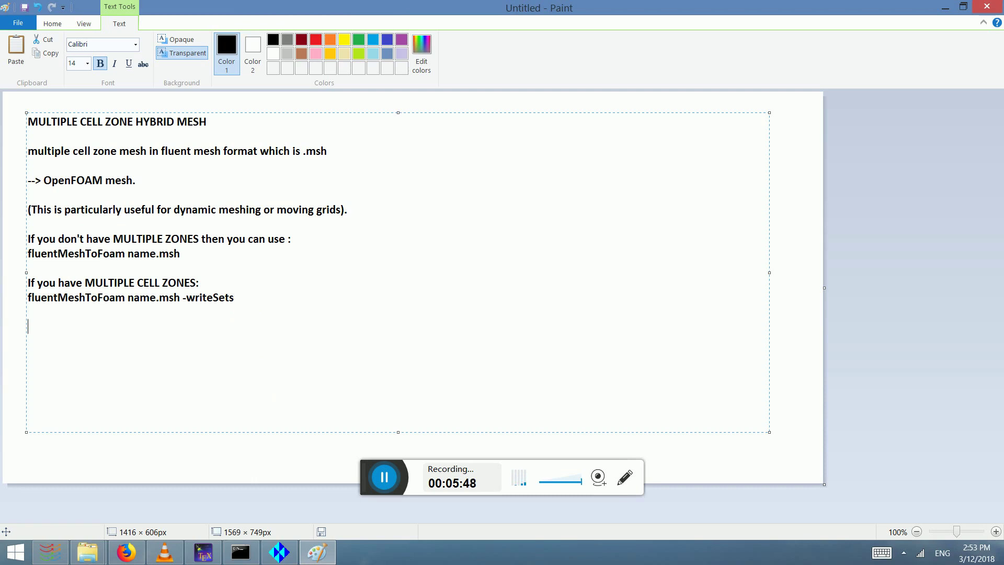
- Add 'setsToZones -noFlipMap' as a new line under the -writeSets command in the Paint notes
key(alt+Tab)
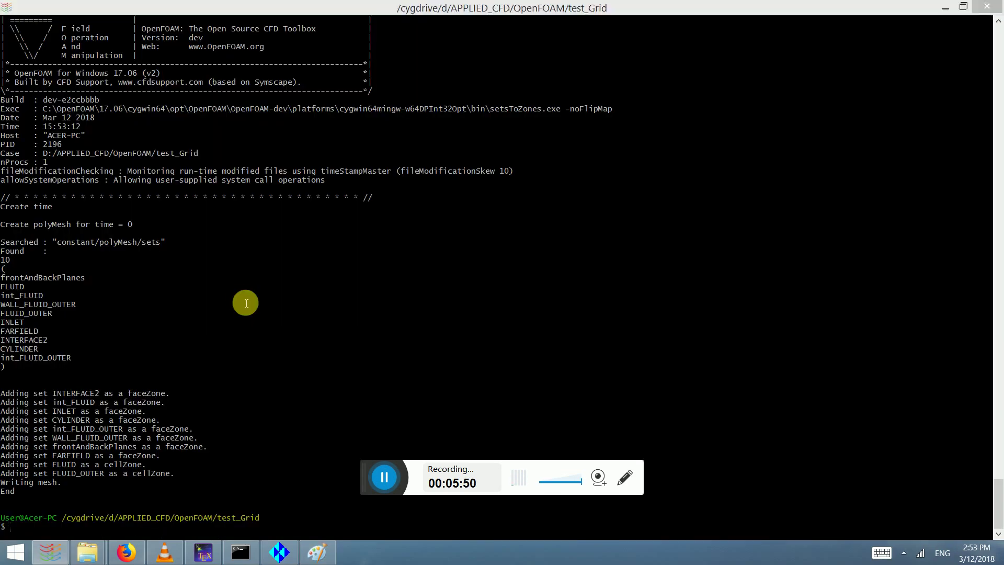
key(alt+Tab)
key(alt+Tab)
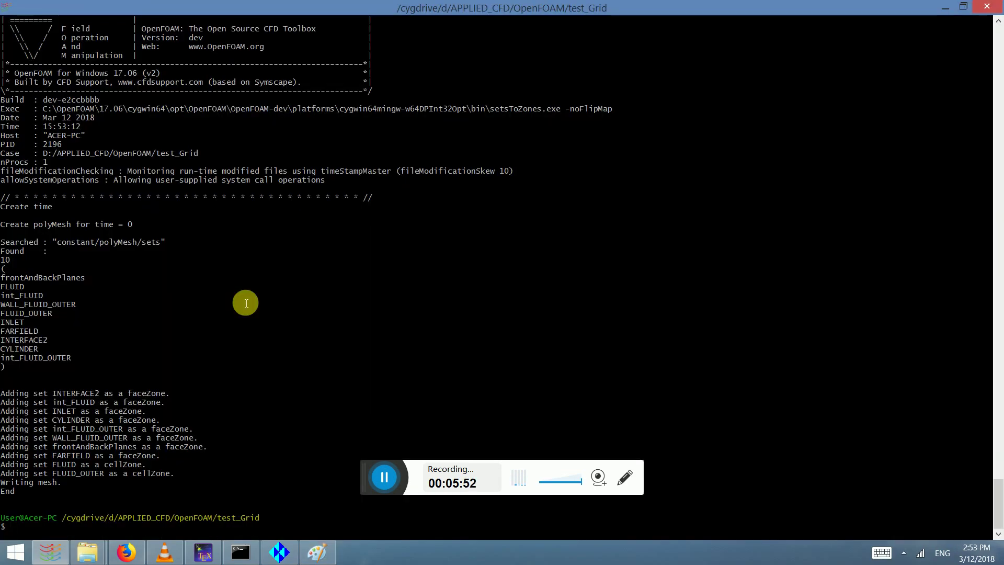
scroll(256, 302, up, 6)
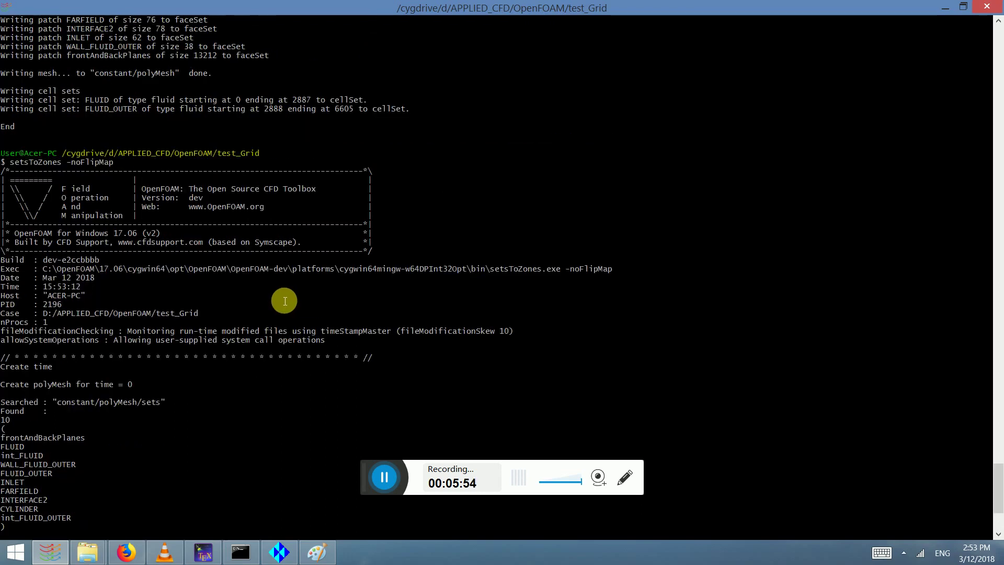
key(alt+Tab)
text(setesT)
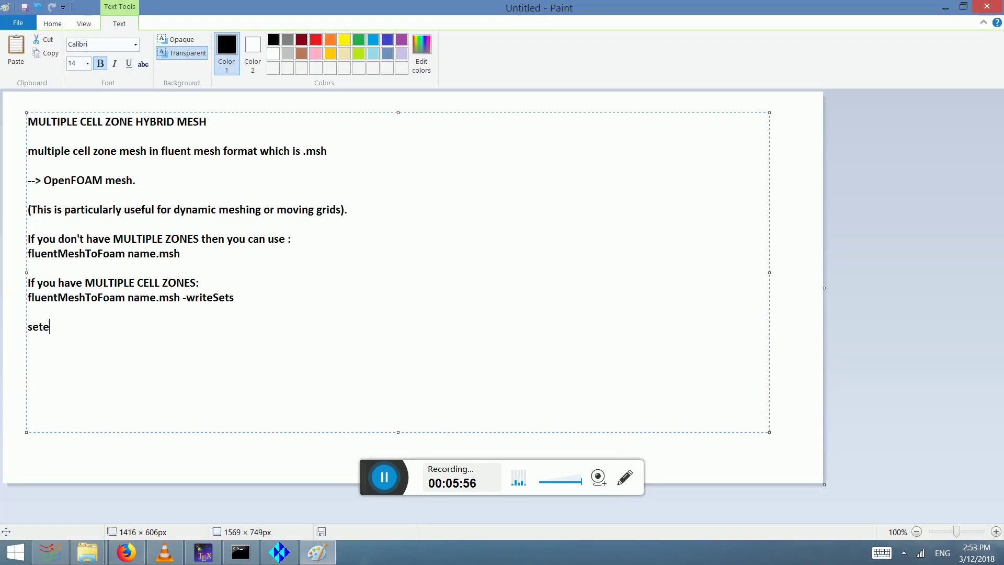
key(BackSpace)
key(BackSpace)
text(ToZones -noFlipMap)
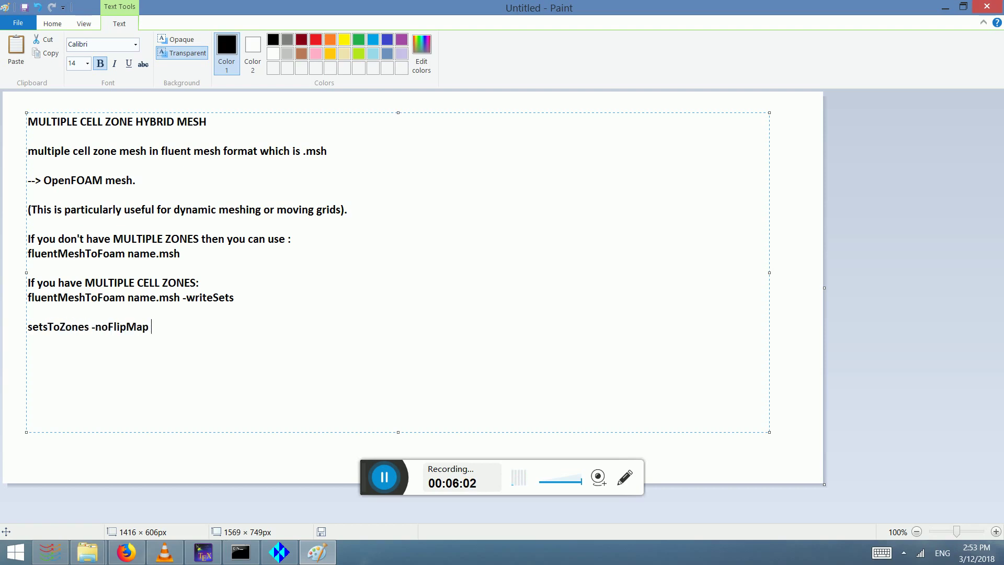
key(alt+Tab)
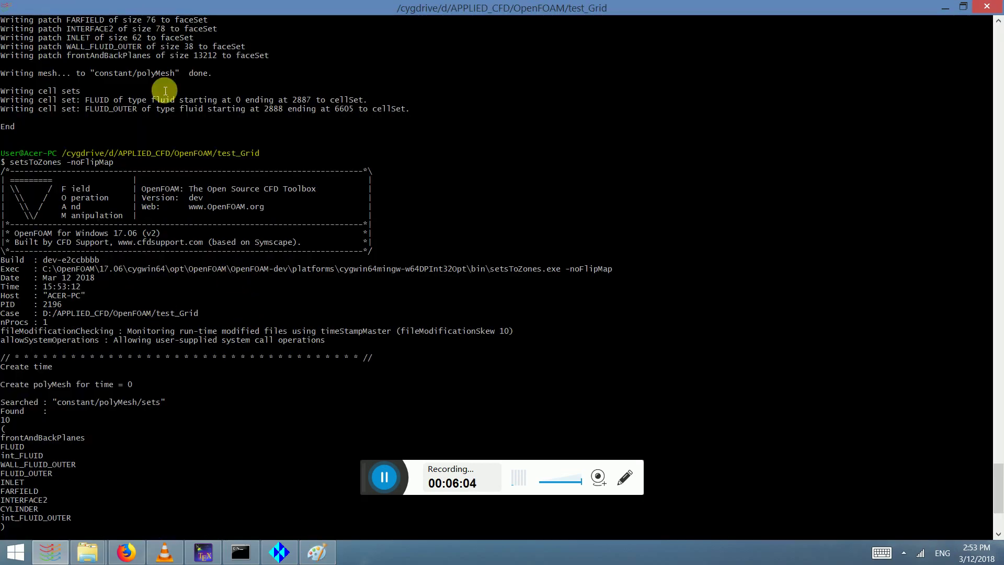
key(alt+Tab)
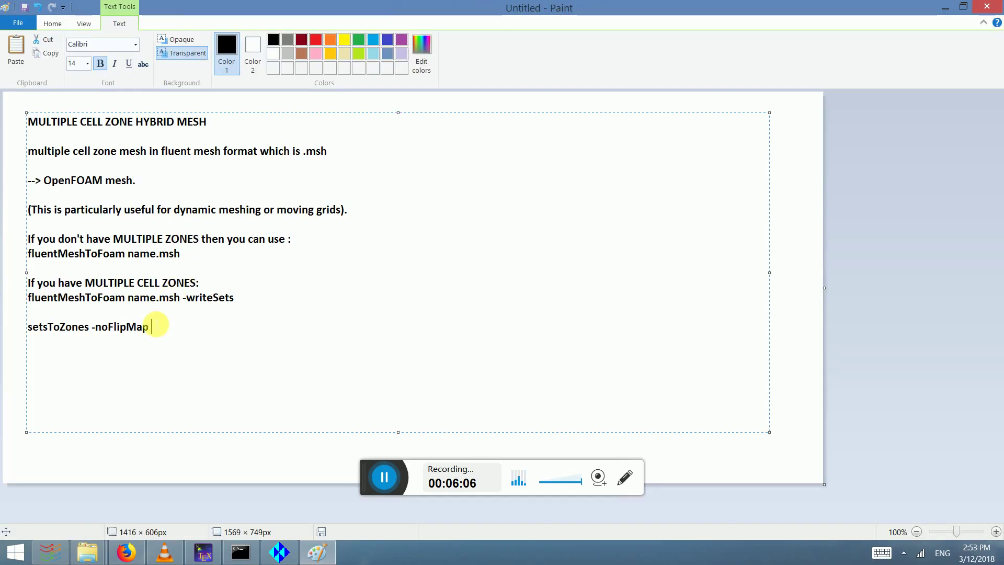
drag(133, 329, 94, 327)
click(105, 328)
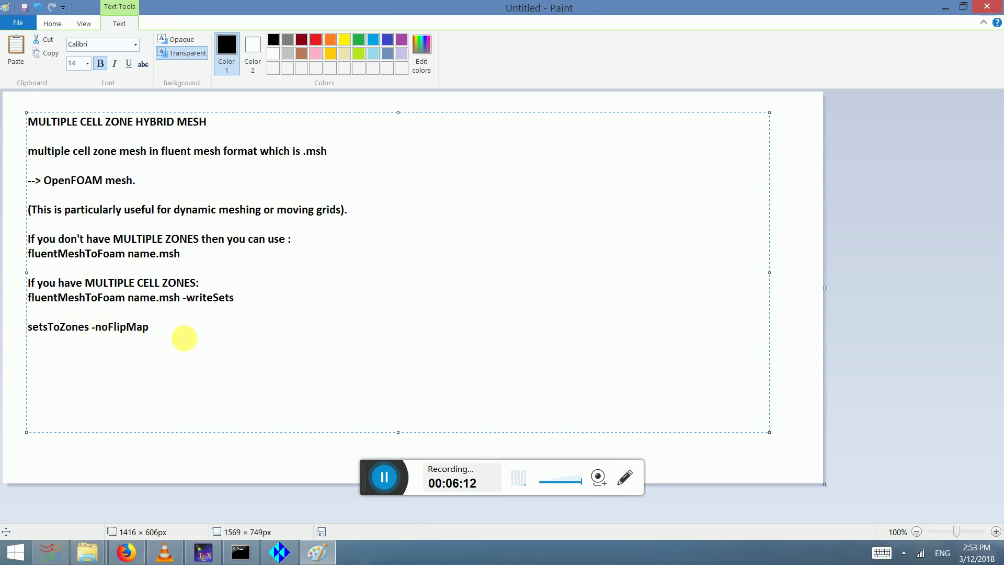
- Run checkMesh in the Cygwin terminal to recheck the converted mesh
key(alt+Tab)
text(checkM)
key(Tab)
key(Return)
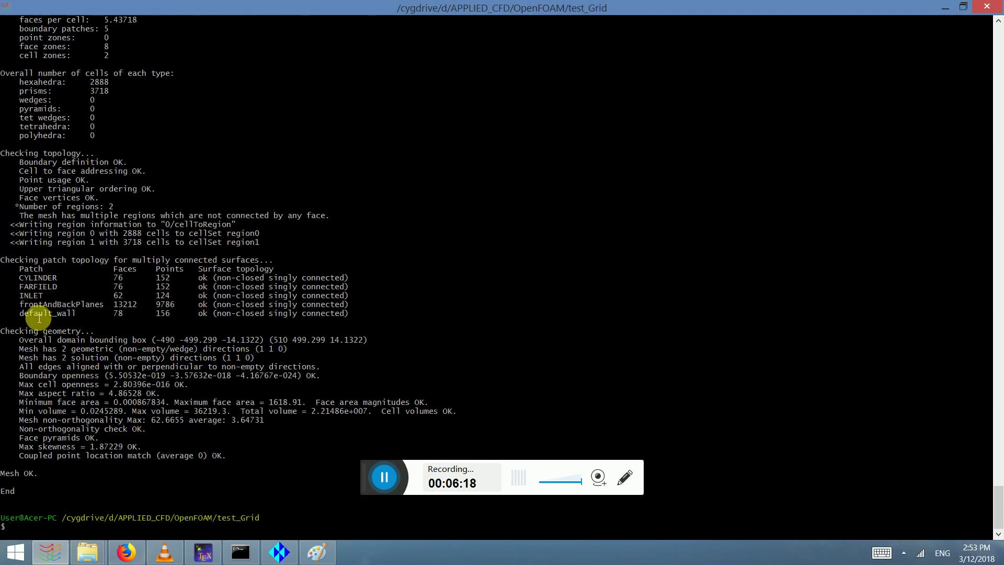
- Highlight the 'cell zones: 2' line and the region 0 (2888 cells) and region 1 (3718 cells) lines
scroll(54, 213, up, 3)
scroll(54, 215, down, 3)
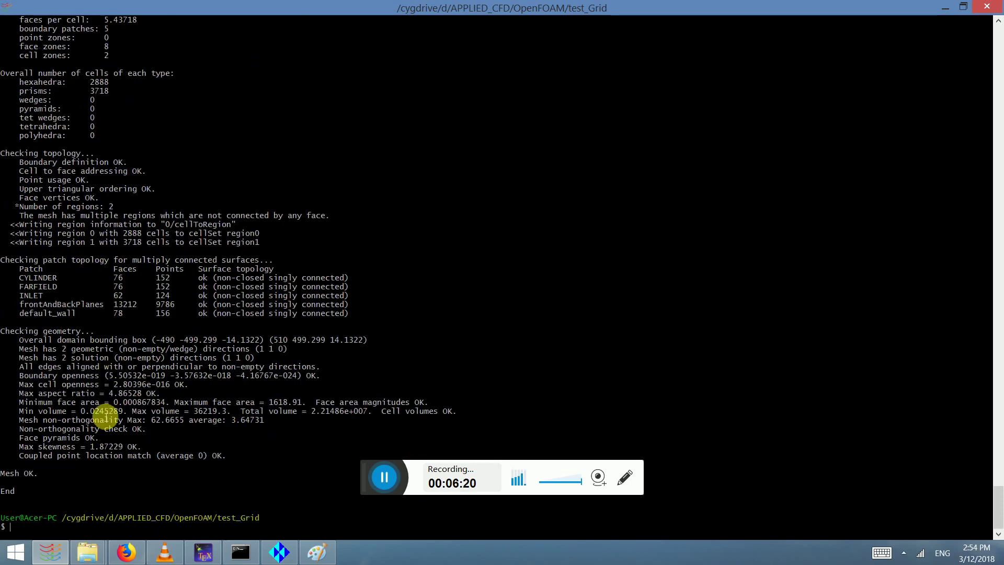
scroll(107, 376, up, 6)
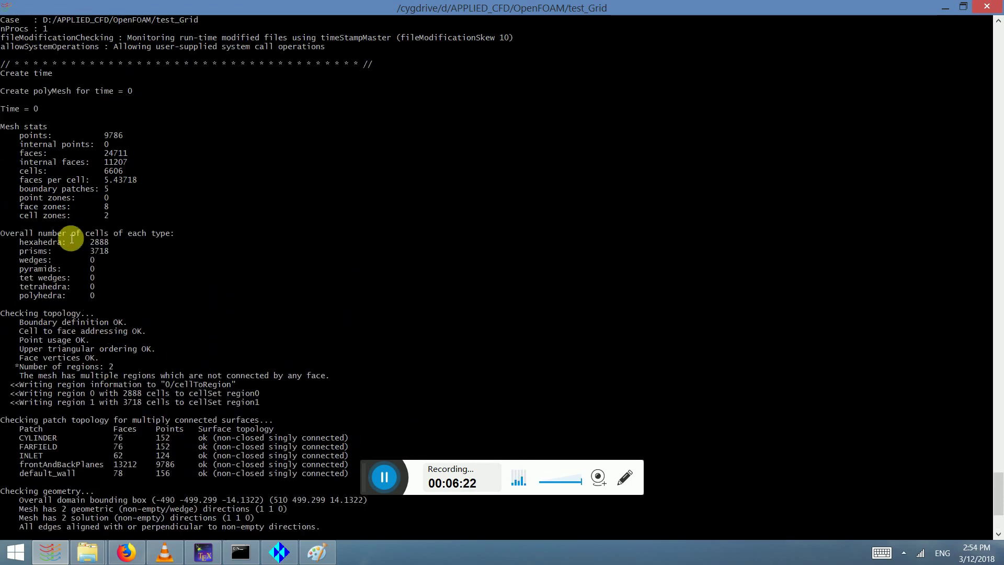
triple_click(116, 218)
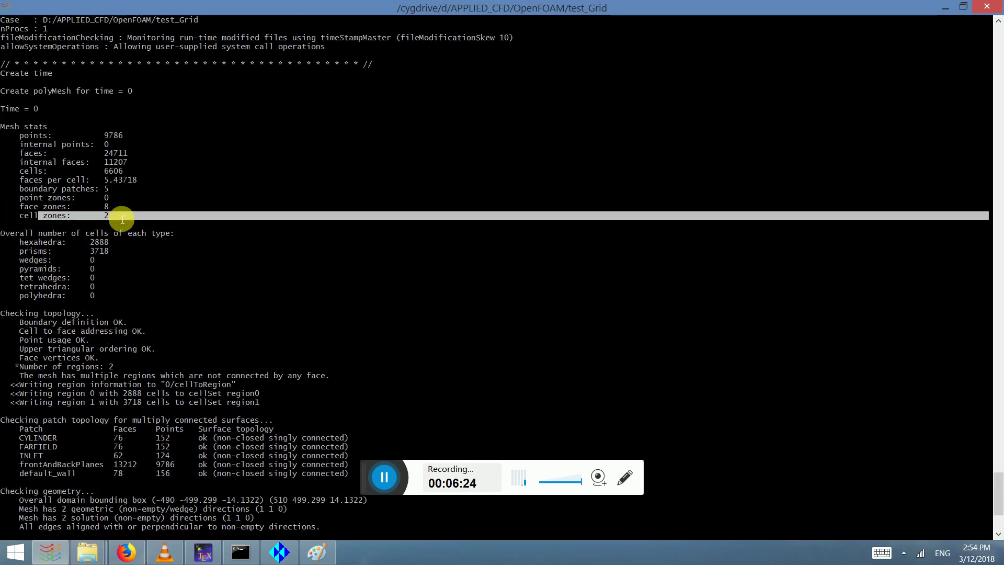
click(118, 330)
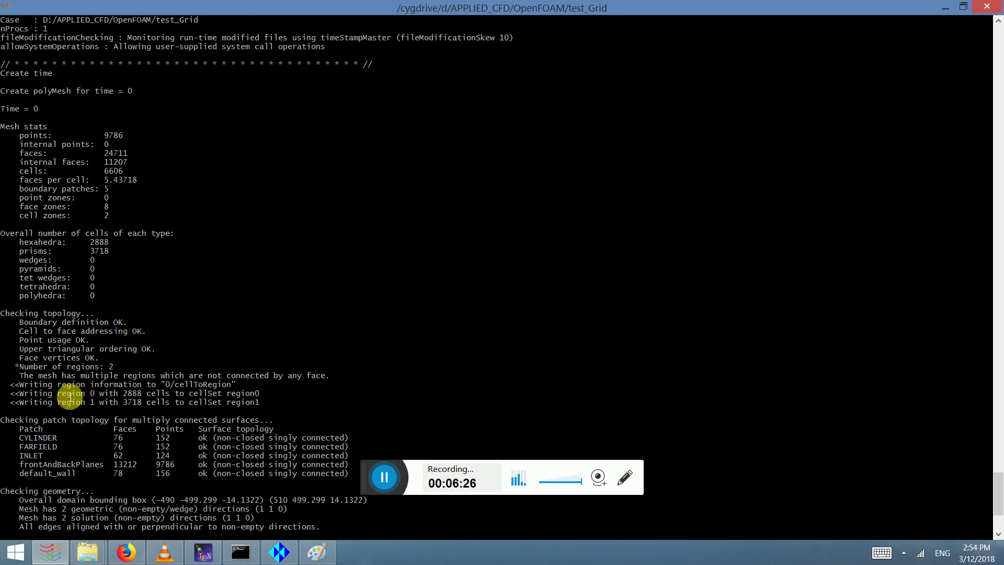
drag(48, 393, 262, 399)
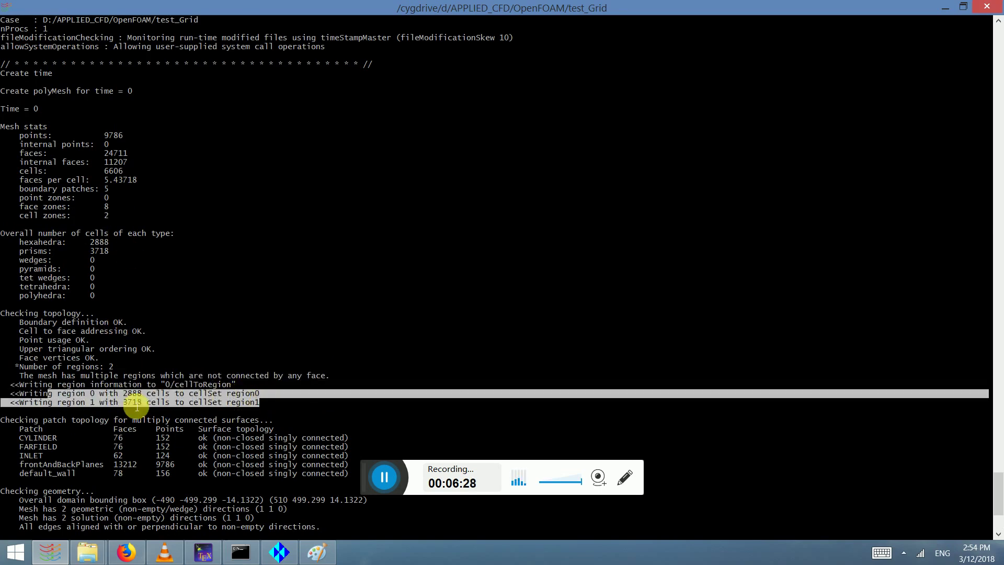
drag(61, 404, 90, 409)
scroll(139, 365, up, 3)
scroll(130, 345, down, 8)
- In the test_Grid File Explorer window, navigate into constant/polyMesh
mouse_move(88, 550)
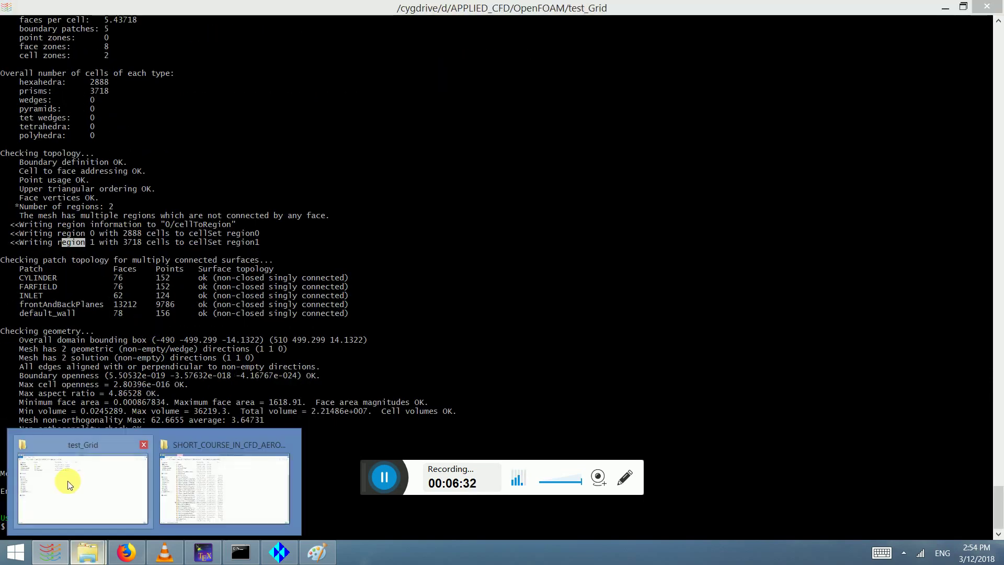
click(68, 482)
double_click(149, 98)
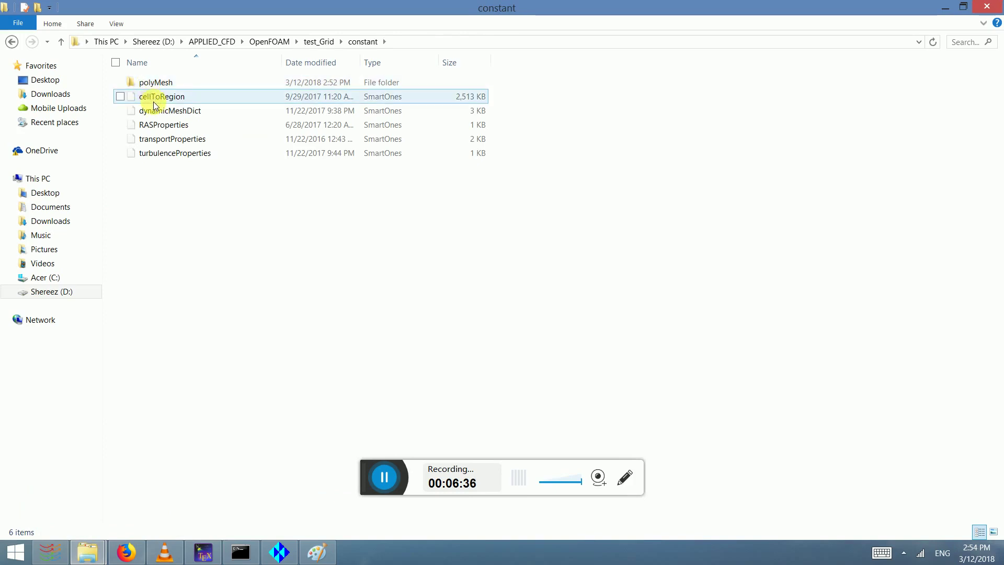
click(150, 78)
double_click(150, 78)
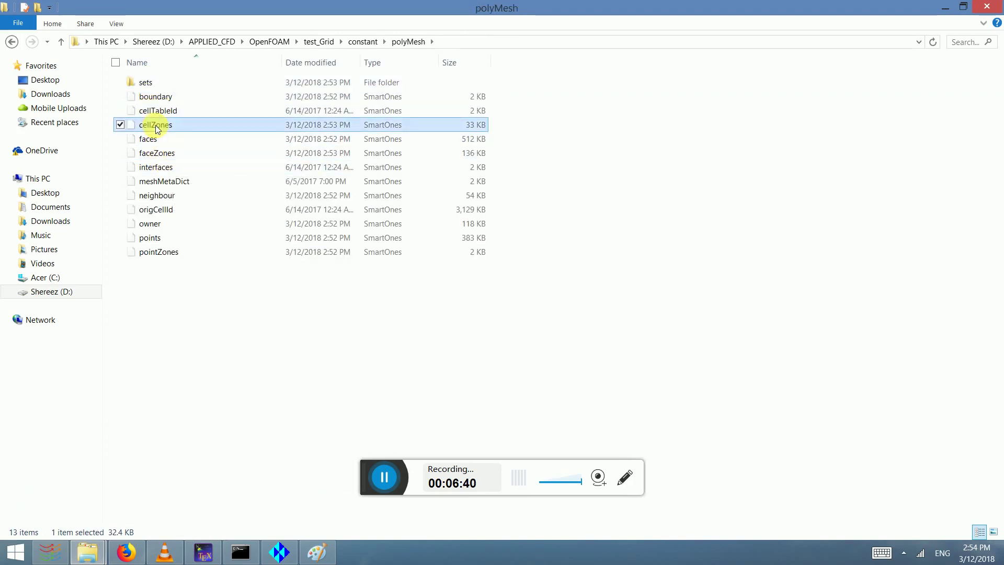
- Open the cellZones file in Notepad++ and scroll through its FLUID cell list
right_click(157, 129)
click(82, 168)
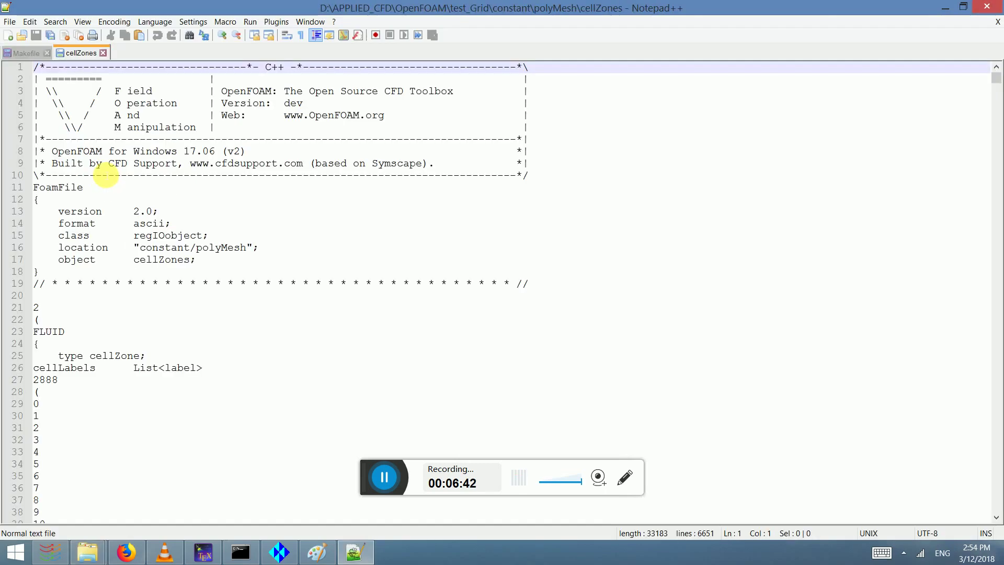
scroll(107, 186, down, 1)
drag(71, 296, 26, 293)
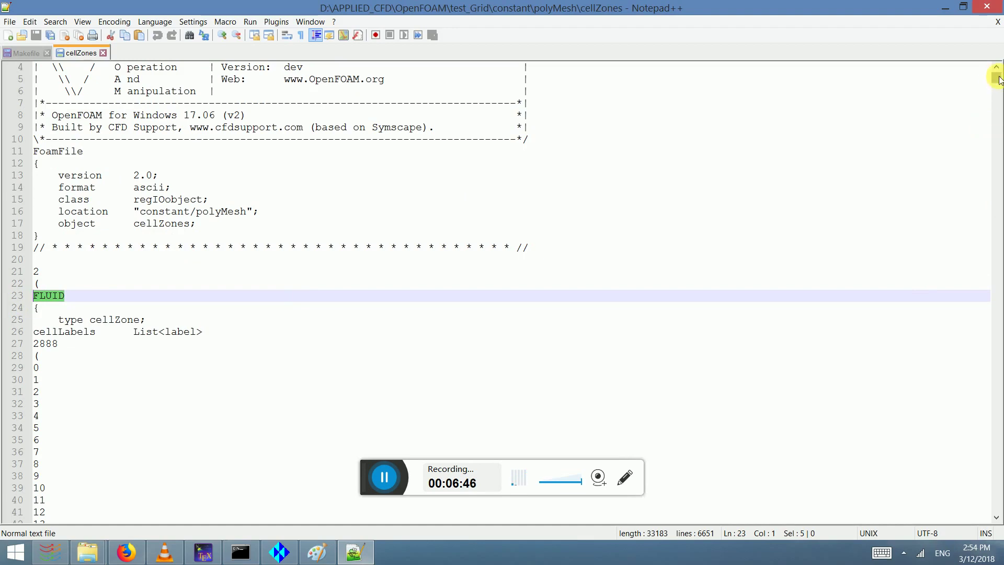
drag(998, 80, 999, 82)
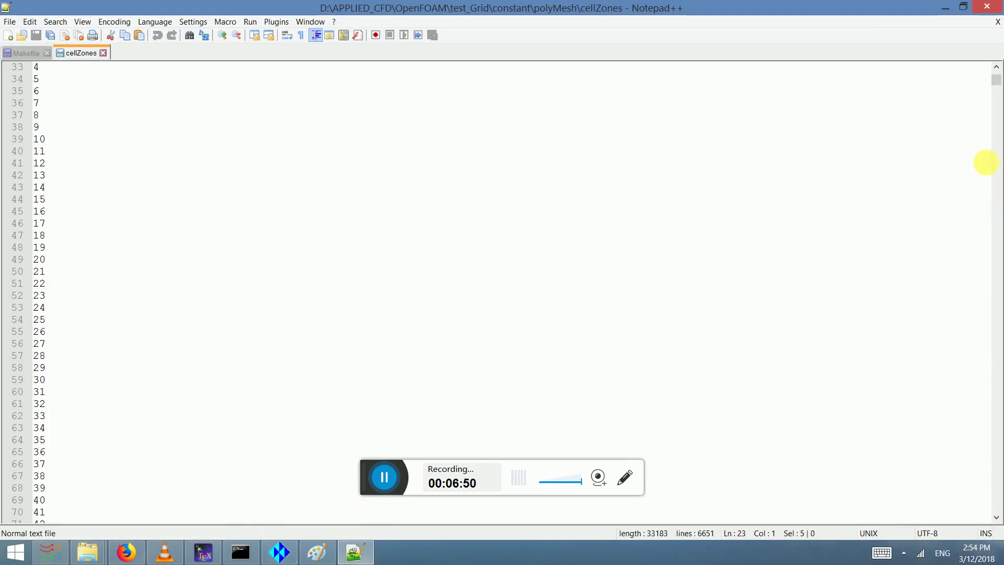
drag(998, 84, 998, 494)
- Search for 'FLUID_' to find the FLUID_OUTER zone of 3718 cells, then return to Cygwin
click(360, 272)
key(ctrl+f)
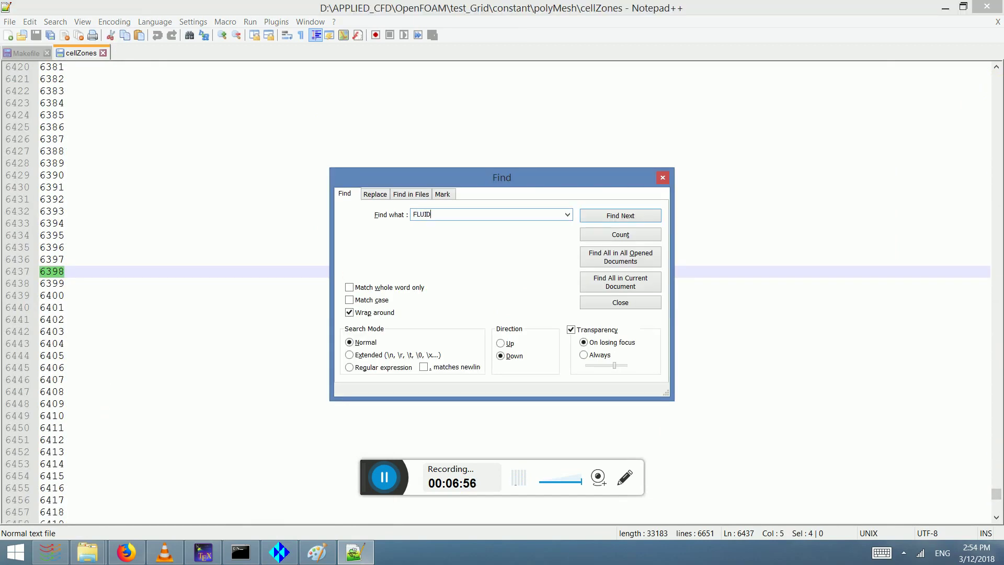
text(FLUID_)
key(Return)
key(Escape)
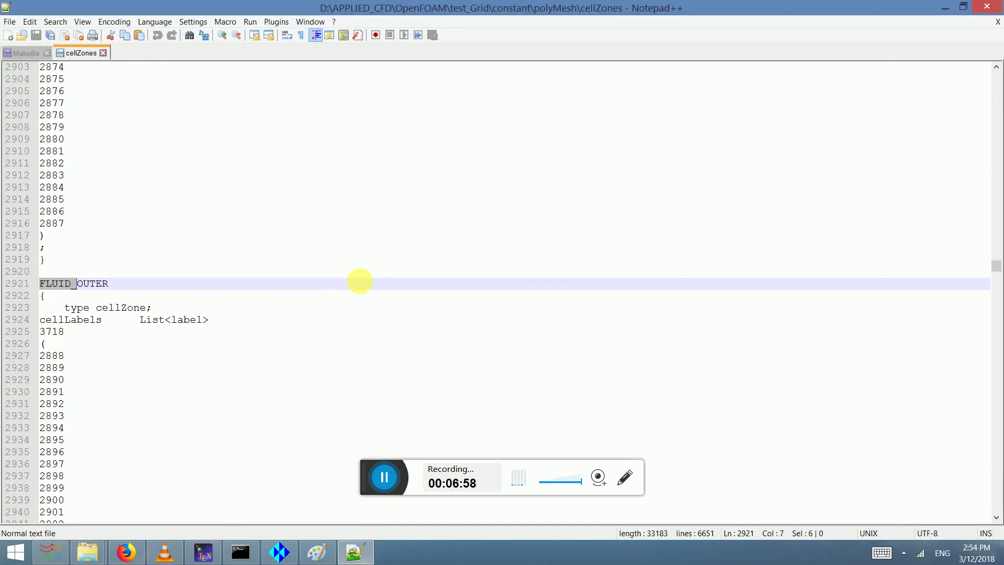
scroll(131, 301, down, 2)
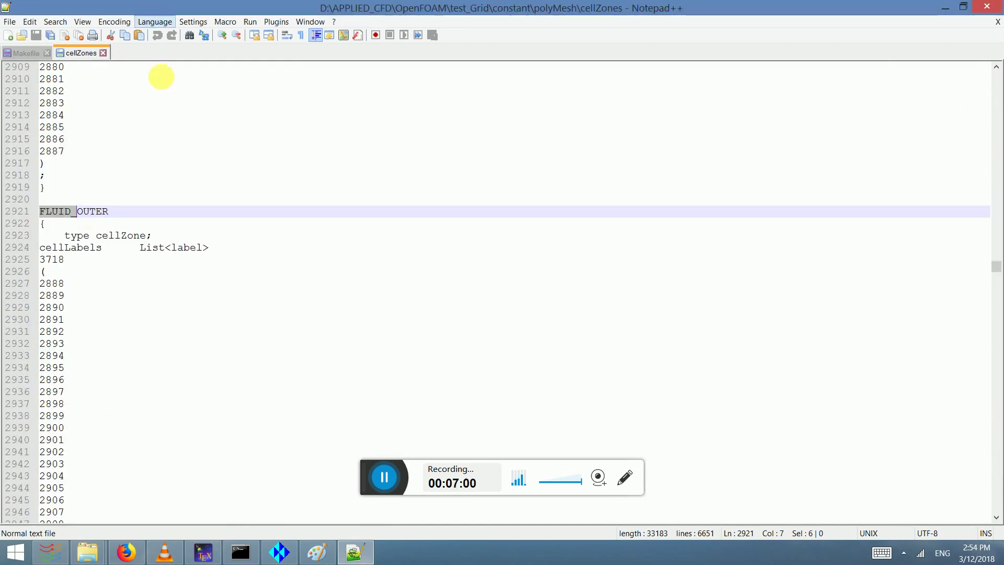
key(alt)
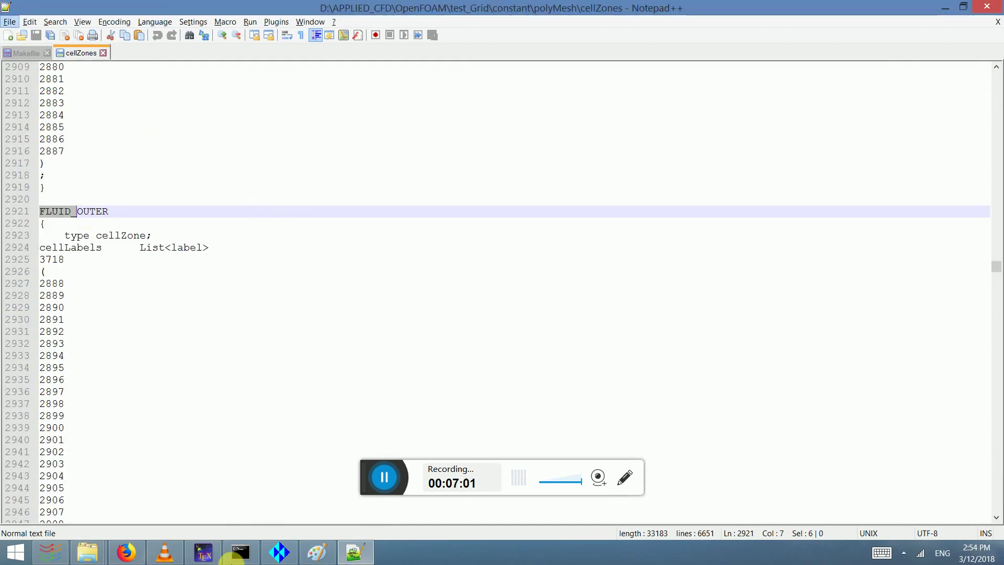
click(50, 552)
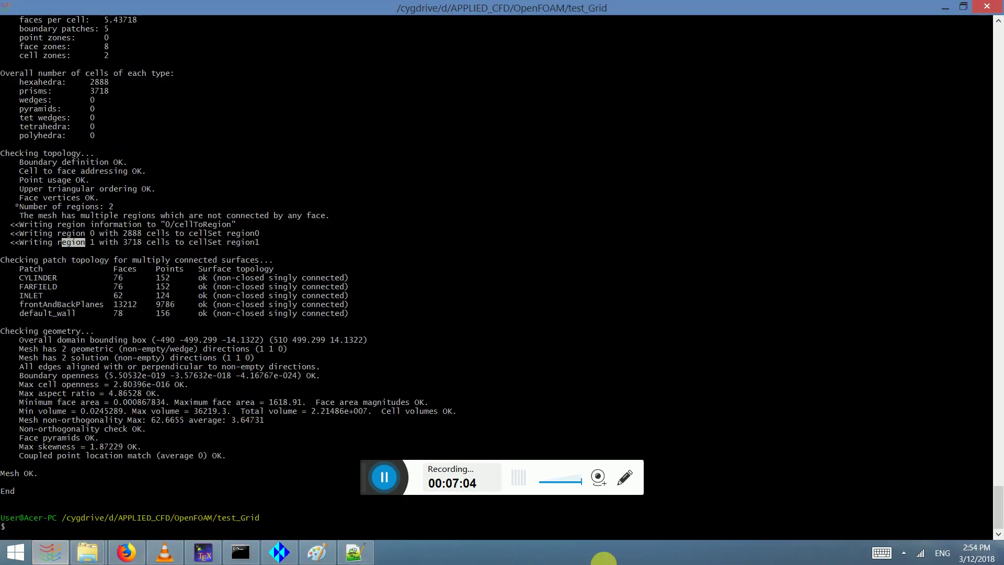